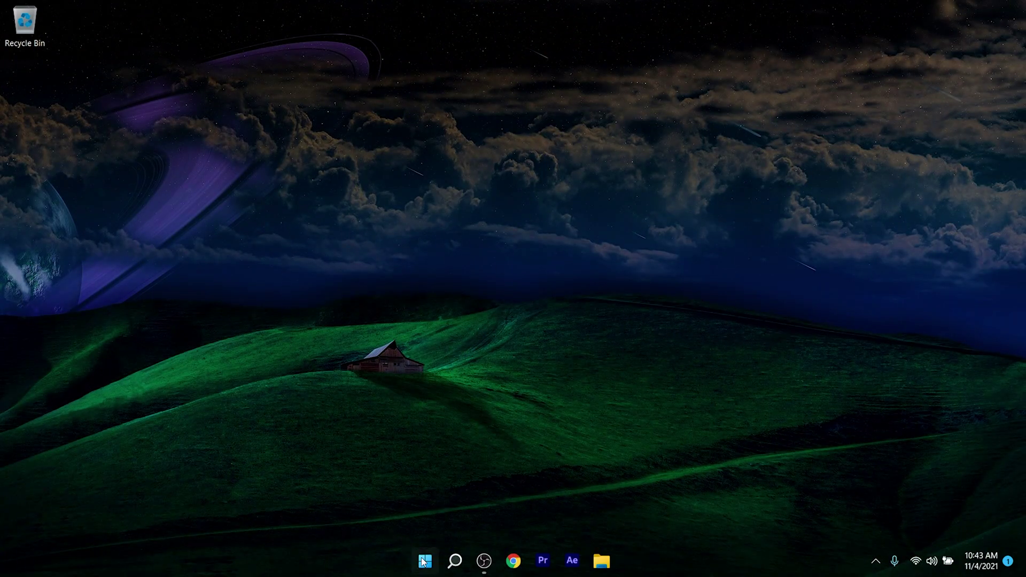
Open Settings and go to Gaming > Game Mode, leaving Game Mode switched On
{"action": "left_click", "coordinate": [335, 238]}
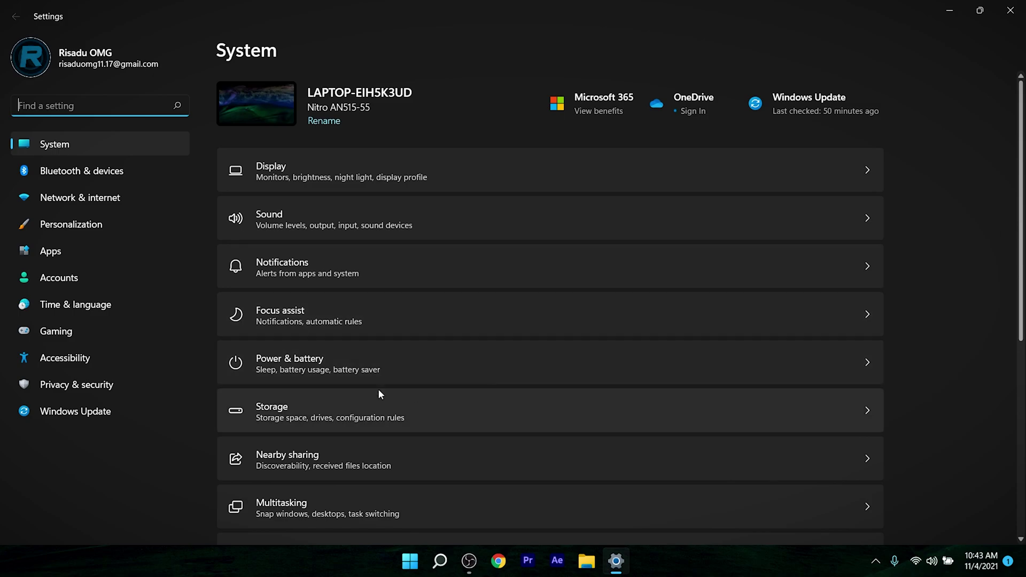
{"action": "left_click", "coordinate": [80, 328]}
{"action": "left_click", "coordinate": [320, 200]}
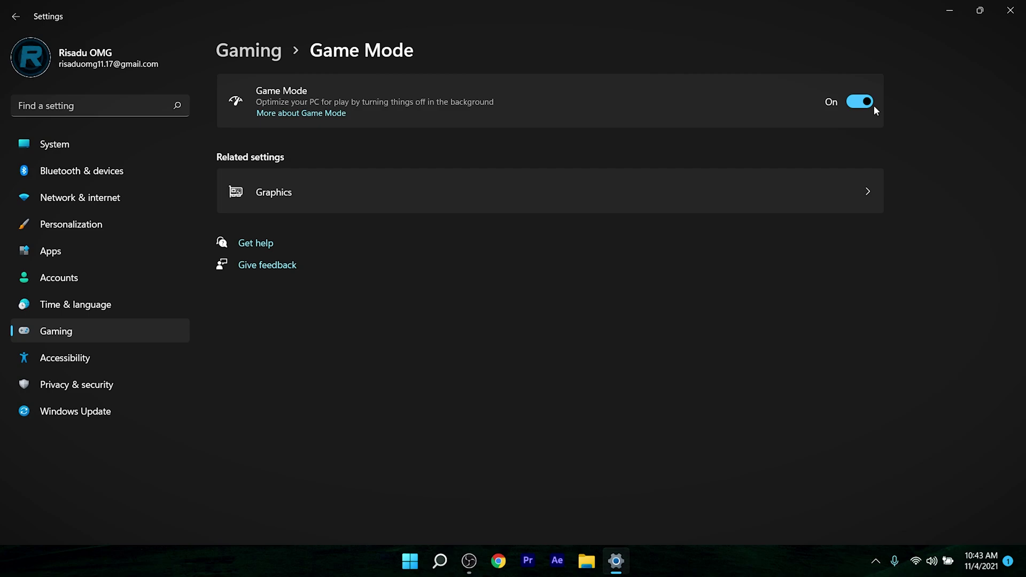
Set Adobe Premiere Pro 2020's graphics preference to High performance and save it
{"action": "left_click", "coordinate": [314, 207]}
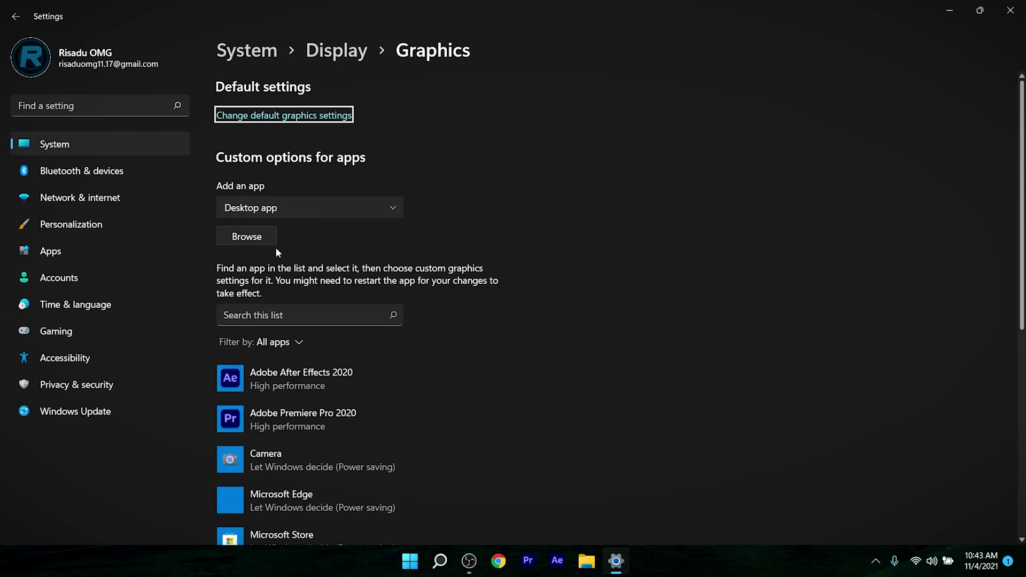
{"action": "left_click", "coordinate": [249, 239]}
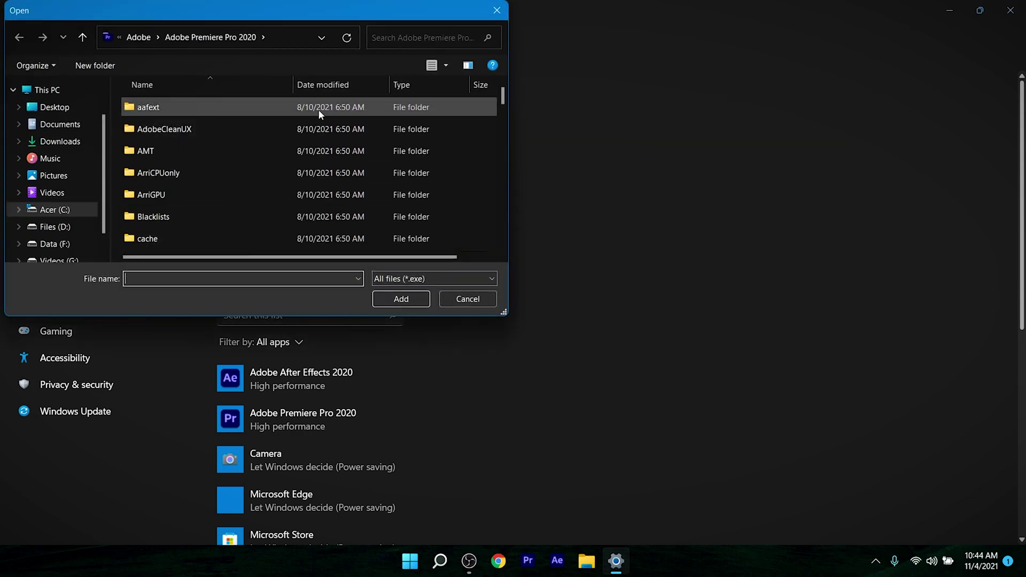
{"action": "scroll", "coordinate": [215, 197], "scroll_direction": "down", "scroll_amount": 15}
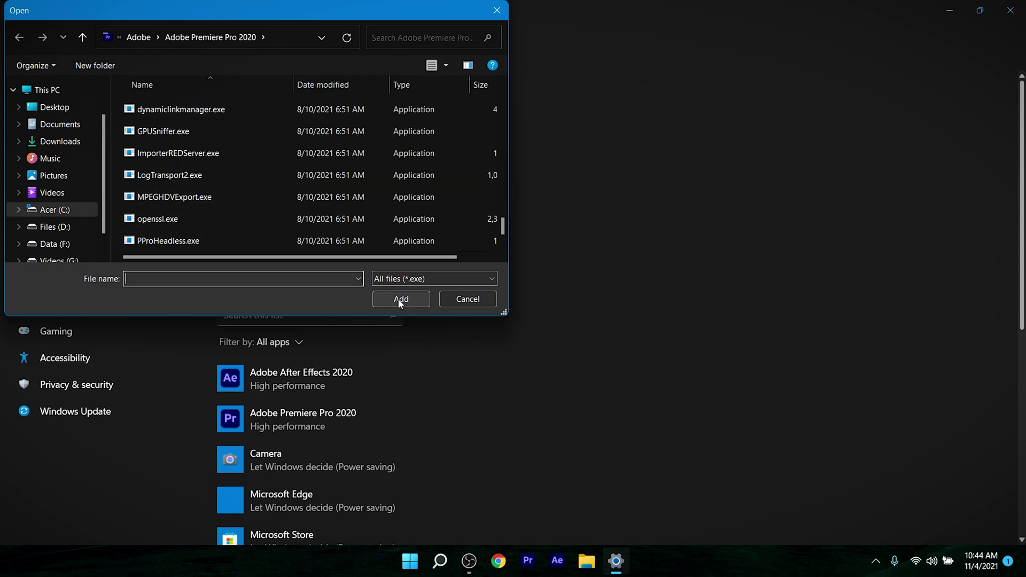
{"action": "left_click", "coordinate": [497, 10]}
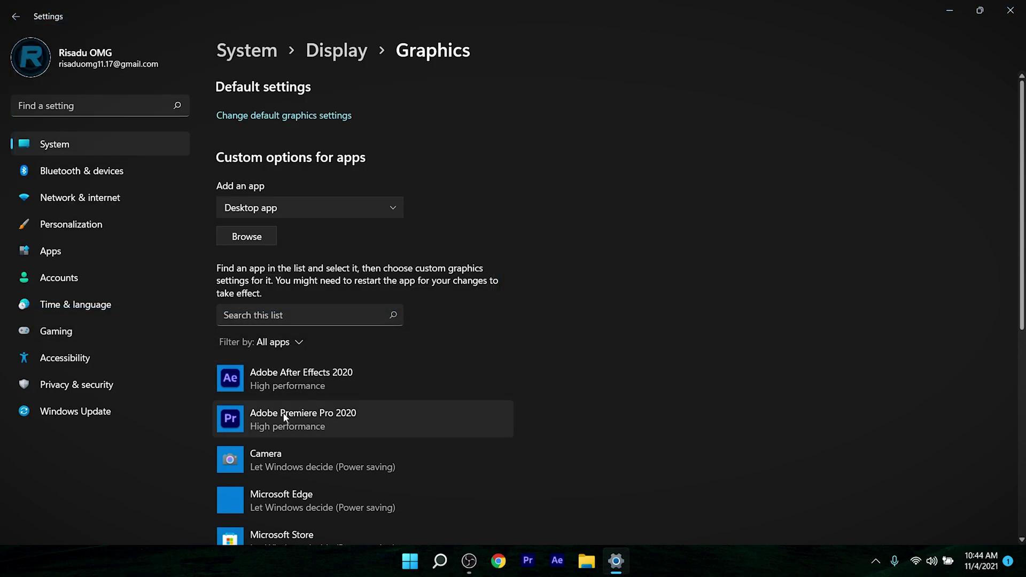
{"action": "scroll", "coordinate": [479, 271], "scroll_direction": "down", "scroll_amount": 4}
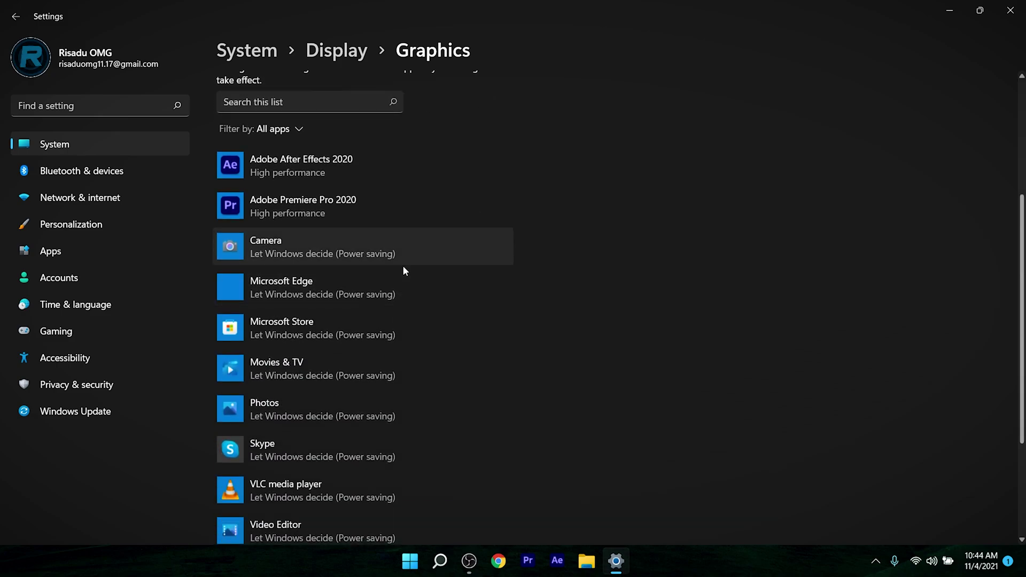
{"action": "left_click", "coordinate": [295, 212]}
{"action": "left_click", "coordinate": [420, 277]}
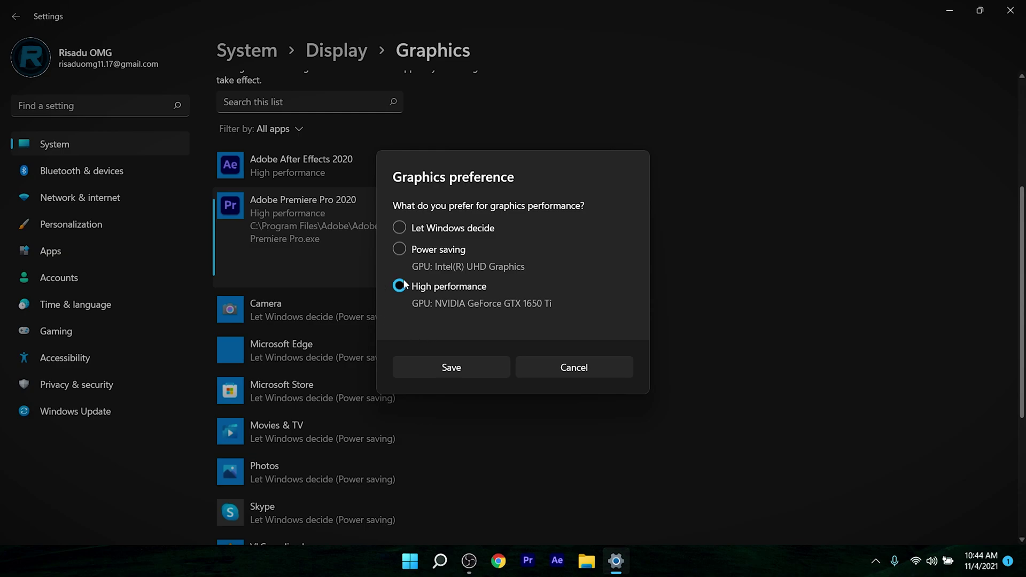
{"action": "left_click", "coordinate": [463, 369]}
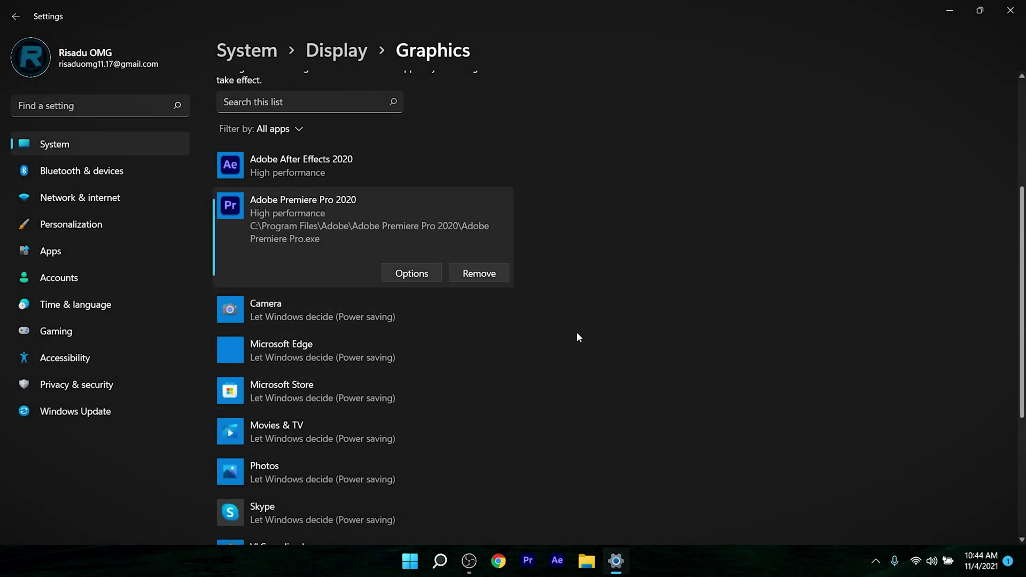
Check the default graphics settings for GPU scheduling, then return to the System page
{"action": "scroll", "coordinate": [575, 332], "scroll_direction": "up", "scroll_amount": 4}
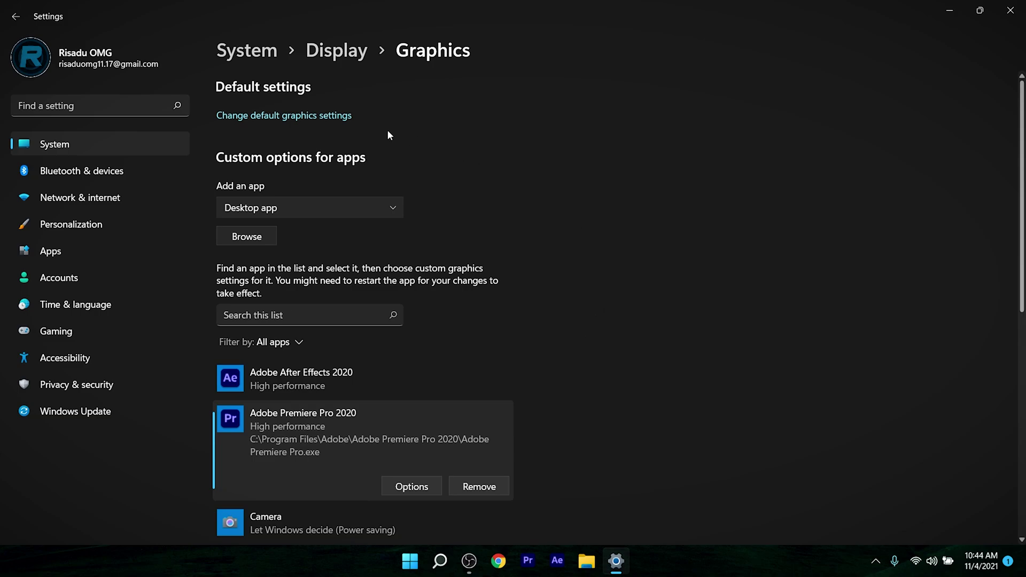
{"action": "left_click", "coordinate": [297, 116]}
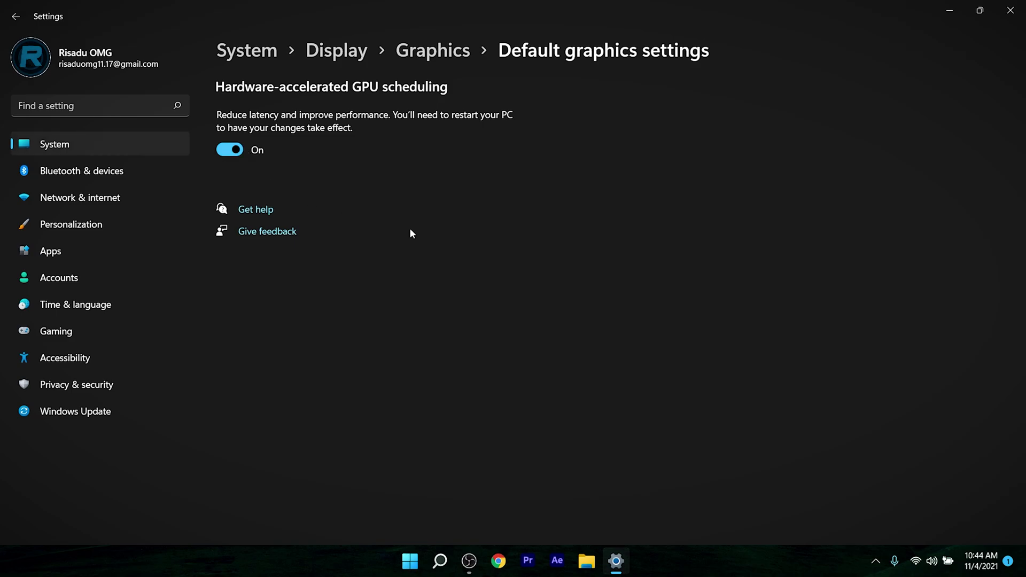
{"action": "left_click", "coordinate": [87, 146]}
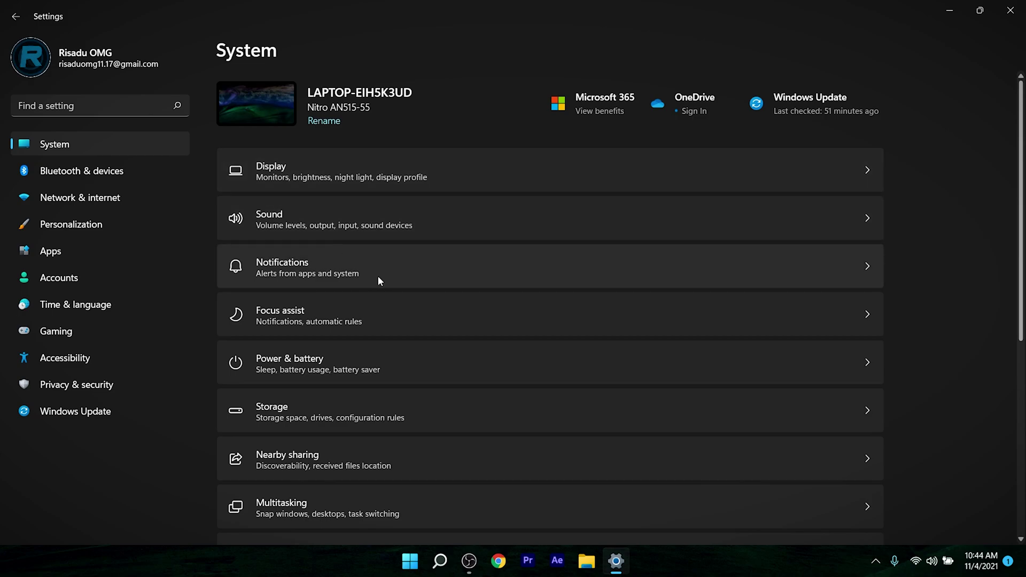
Switch the system-wide Notifications toggle Off and return to the System overview
{"action": "left_click", "coordinate": [410, 276]}
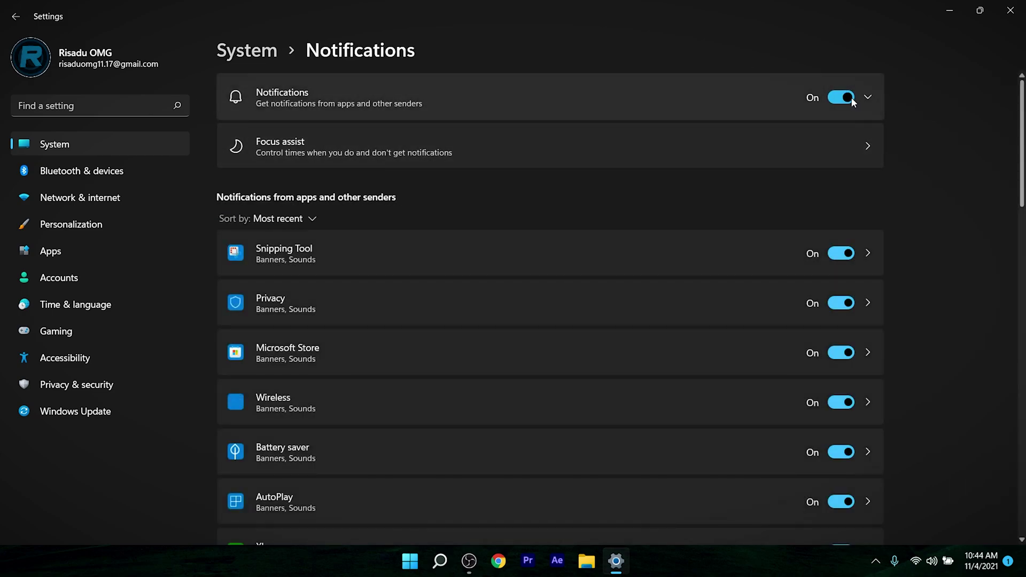
{"action": "left_click", "coordinate": [852, 97]}
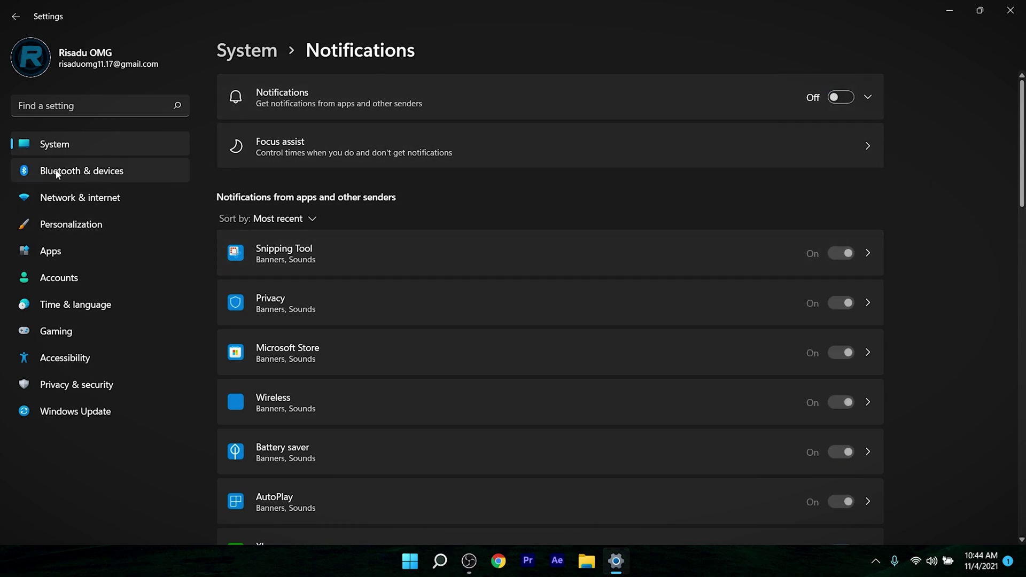
{"action": "left_click", "coordinate": [56, 151]}
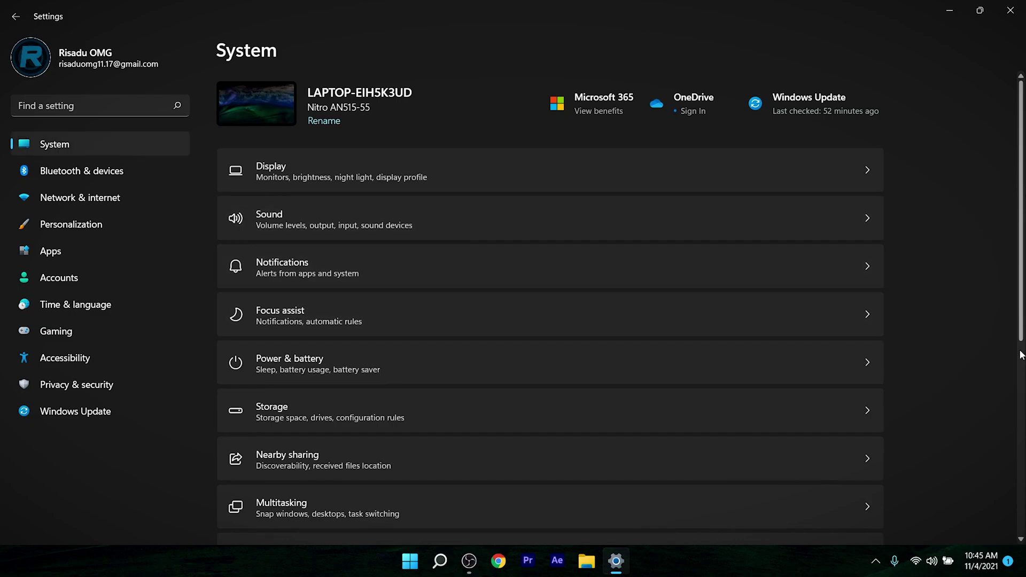
{"action": "scroll", "coordinate": [1021, 329], "scroll_direction": "down", "scroll_amount": 5}
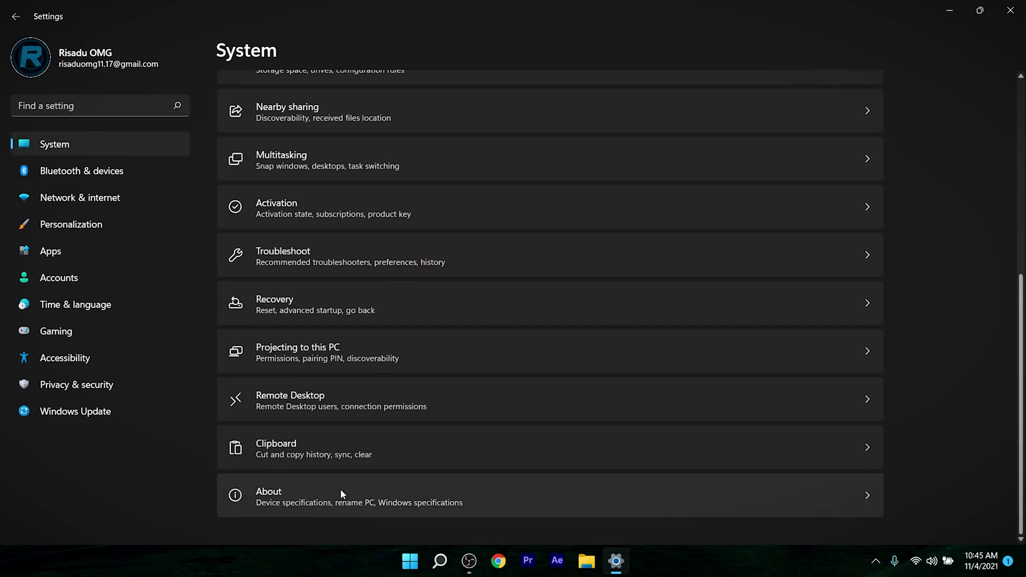
Set visual effects to Adjust for best performance, re-enabling smooth screen-font edges and thumbnails
{"action": "left_click", "coordinate": [341, 490]}
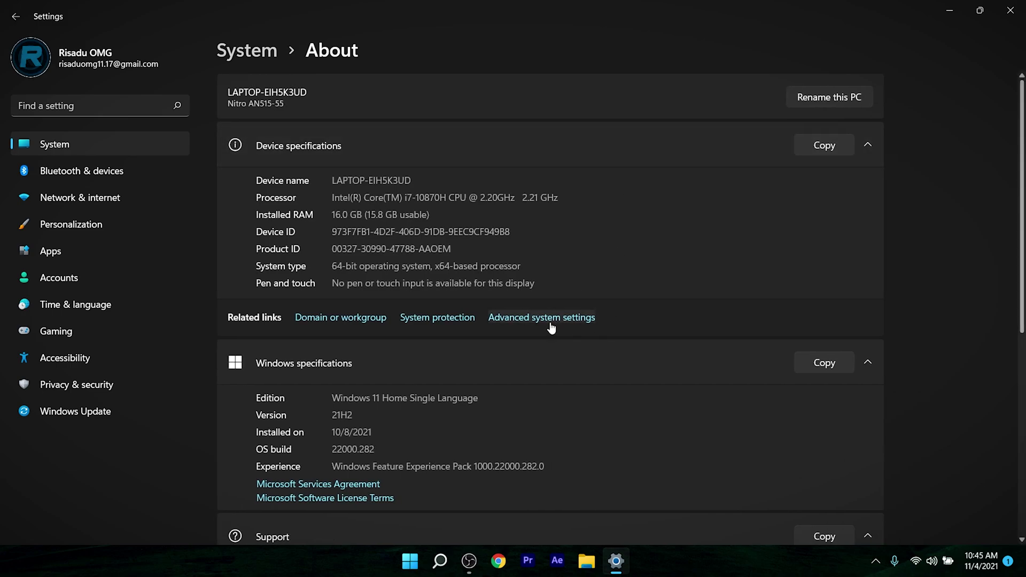
{"action": "left_click", "coordinate": [552, 319]}
{"action": "left_click_drag", "start_coordinate": [235, 101], "coordinate": [534, 127]}
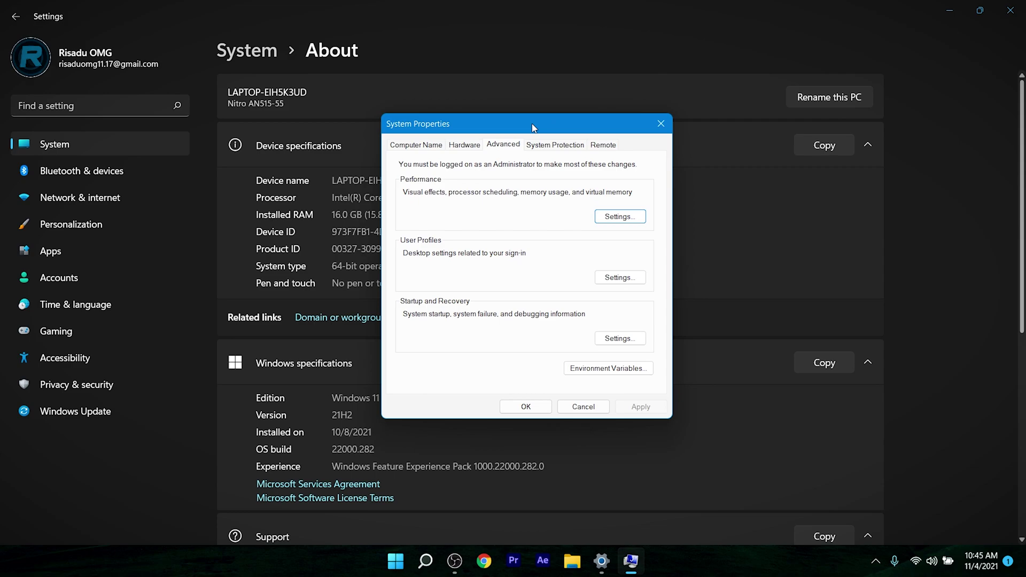
{"action": "left_click", "coordinate": [619, 218]}
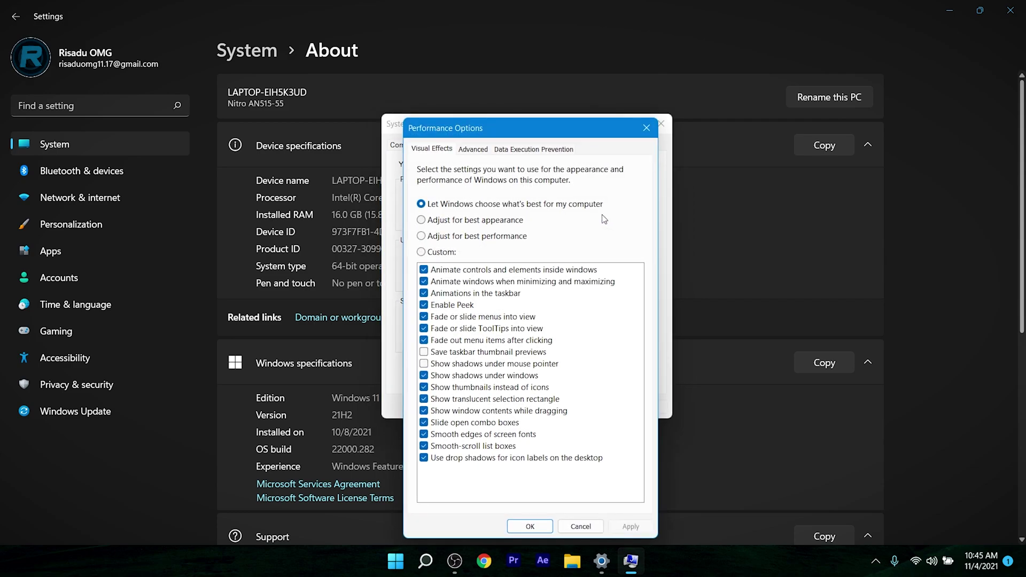
{"action": "left_click", "coordinate": [423, 238]}
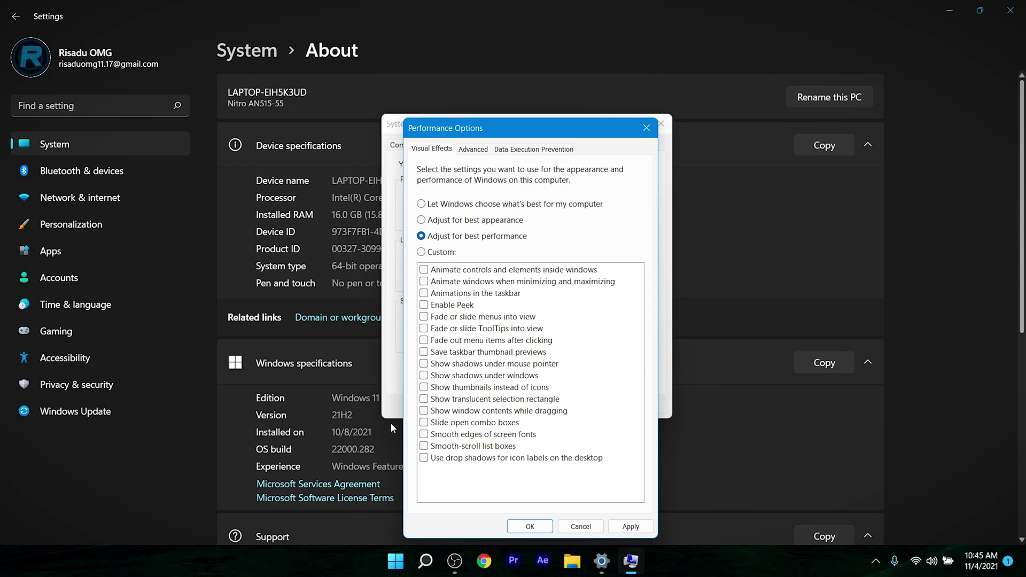
{"action": "left_click", "coordinate": [424, 437]}
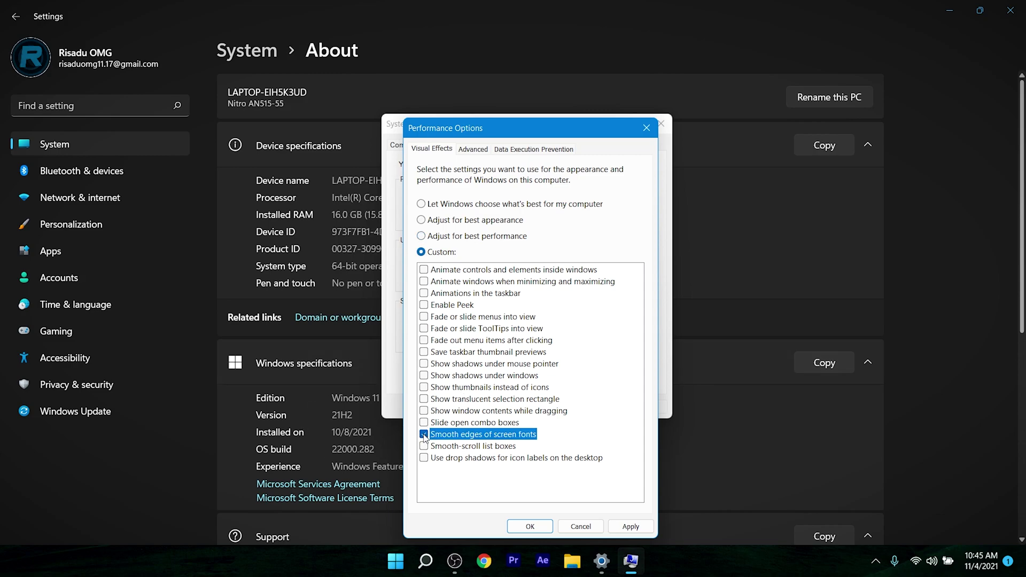
{"action": "left_click", "coordinate": [424, 389]}
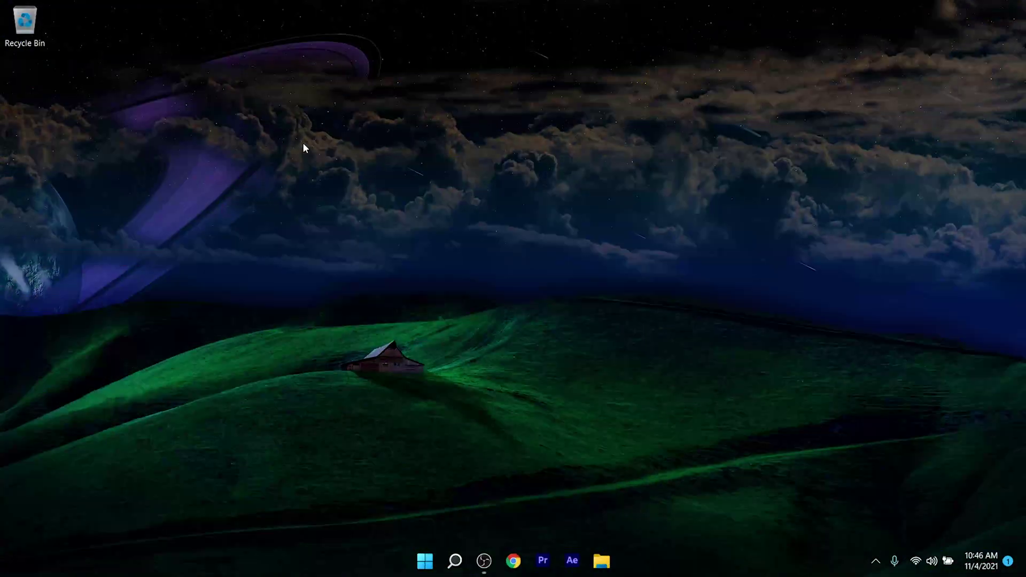
Search 'cho' in Windows Search and open the Choose a power plan result
{"action": "left_click", "coordinate": [455, 560]}
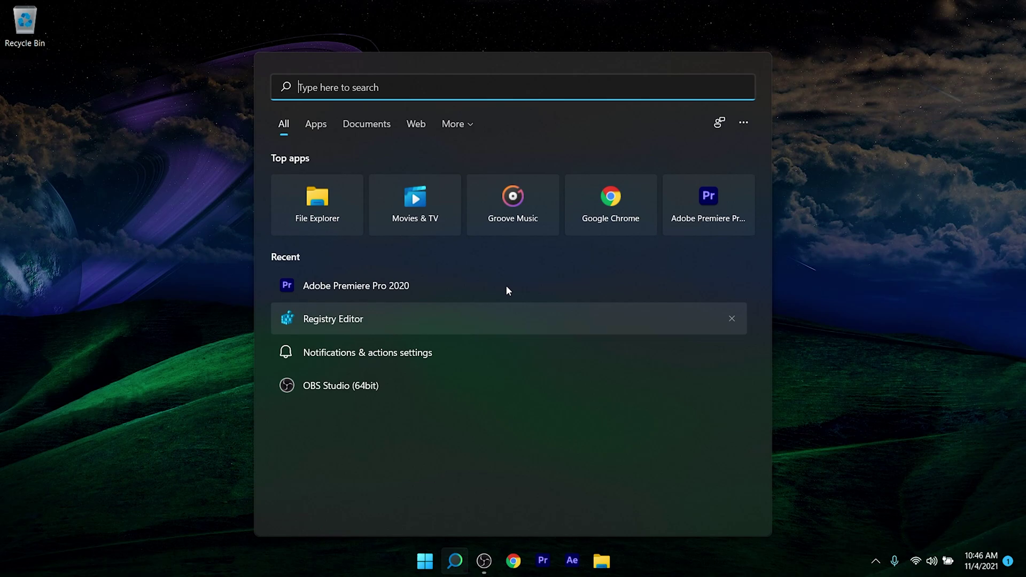
{"action": "type", "text": "cho"}
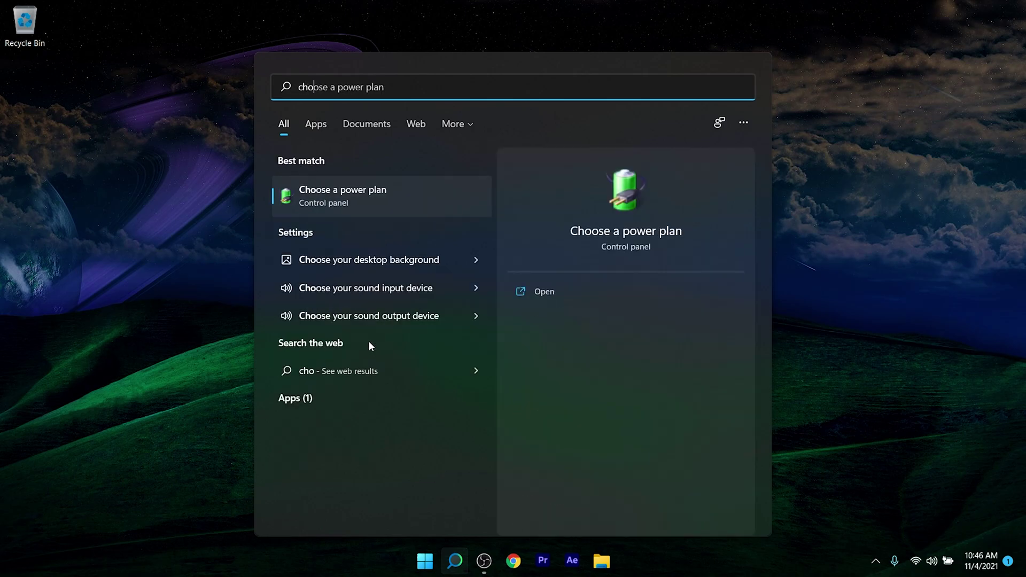
{"action": "left_click", "coordinate": [365, 202]}
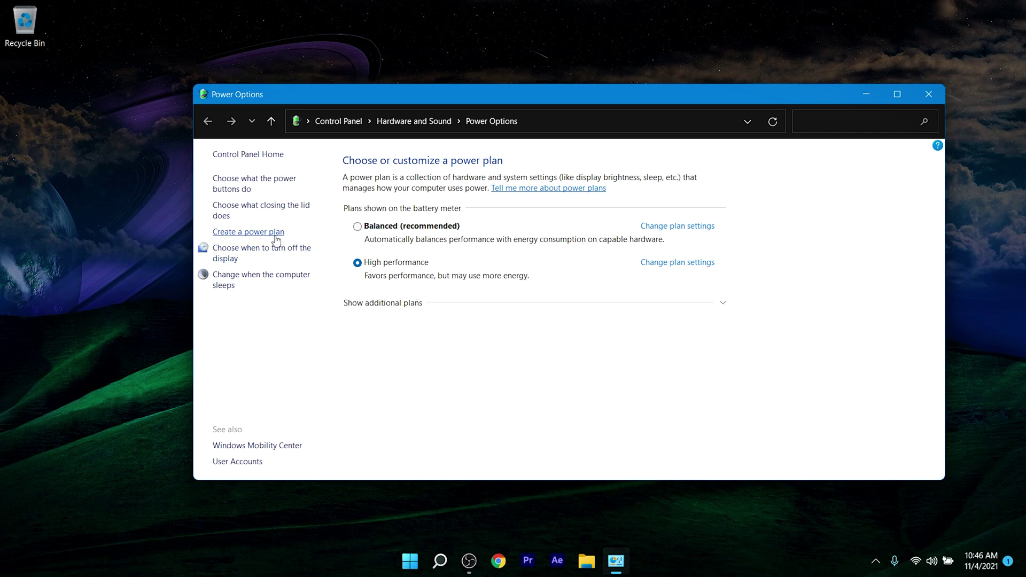
Abandon creating a new power plan and open Change plan settings for High performance
{"action": "left_click", "coordinate": [256, 232]}
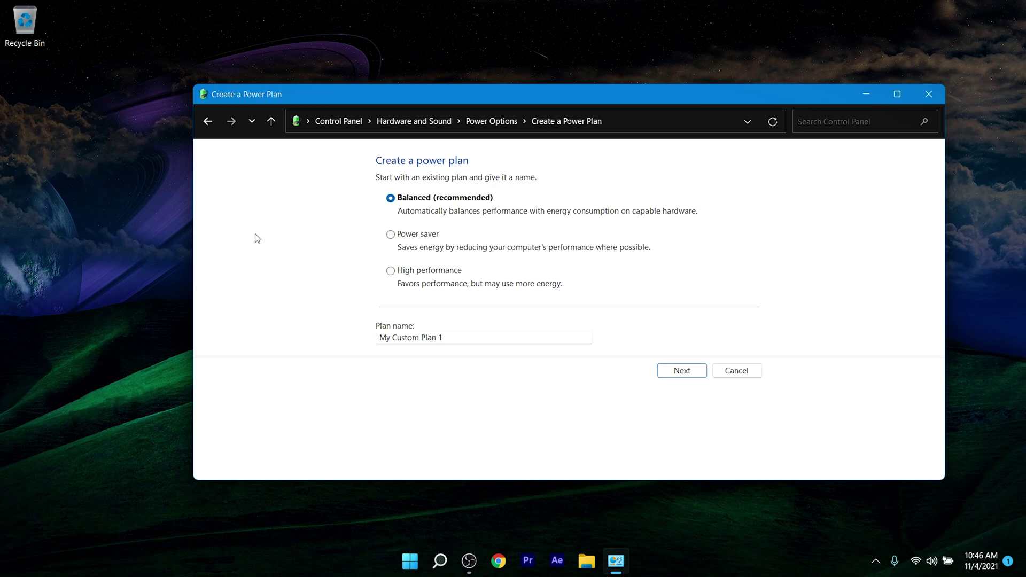
{"action": "left_click", "coordinate": [391, 270]}
{"action": "left_click_drag", "start_coordinate": [378, 338], "coordinate": [383, 337]}
{"action": "left_click", "coordinate": [733, 372]}
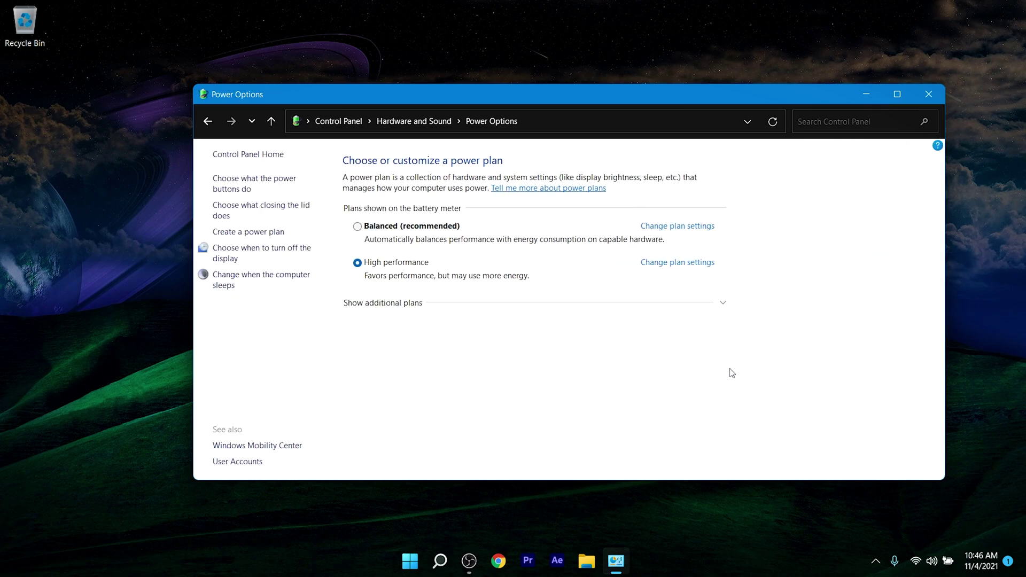
{"action": "left_click", "coordinate": [666, 264]}
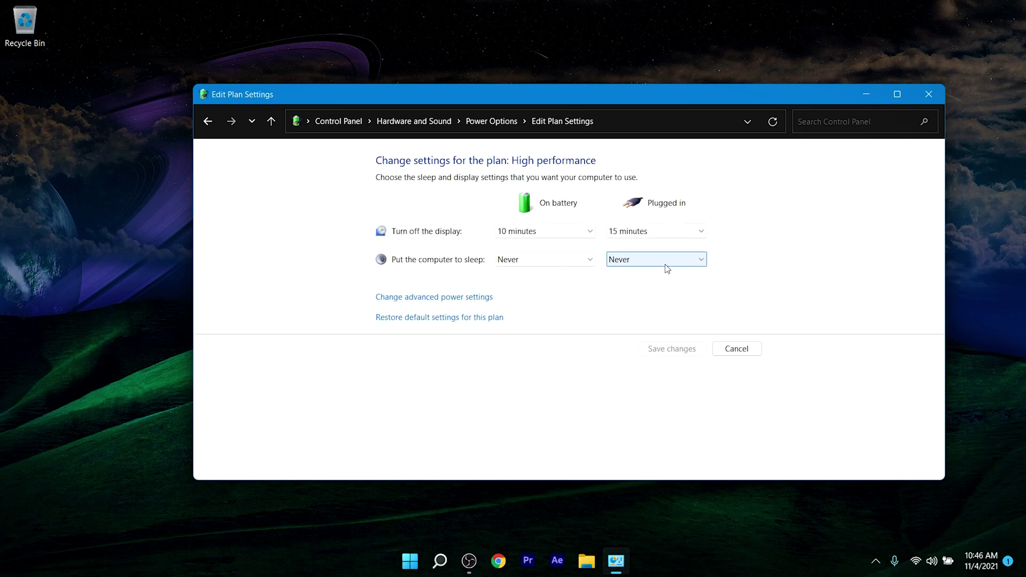
In advanced power settings, set the on-battery minimum processor state to 0%
{"action": "left_click", "coordinate": [478, 305]}
{"action": "left_click_drag", "start_coordinate": [189, 95], "coordinate": [491, 155]}
{"action": "scroll", "coordinate": [418, 351], "scroll_direction": "down", "scroll_amount": 2}
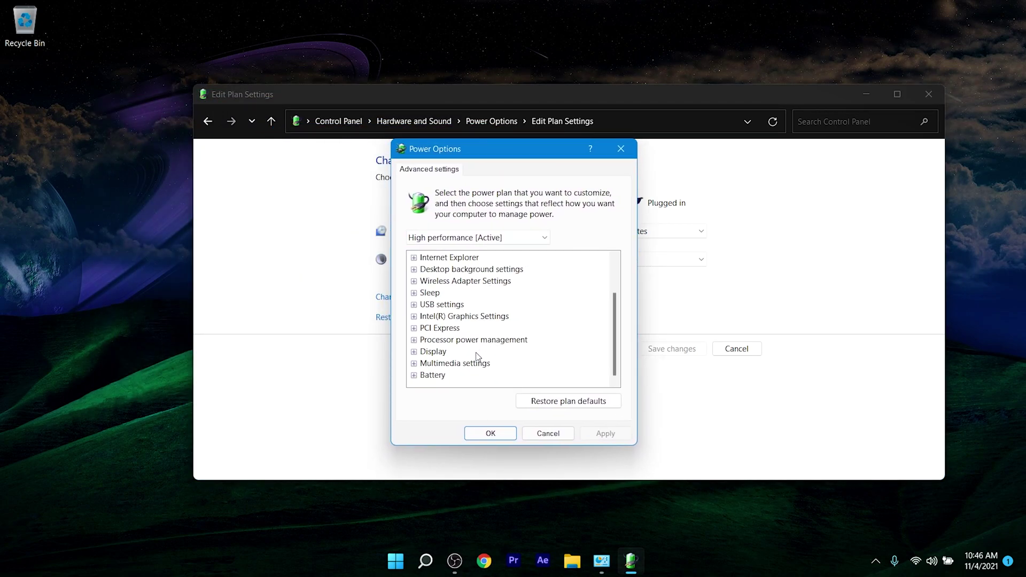
{"action": "left_click", "coordinate": [414, 340]}
{"action": "scroll", "coordinate": [425, 338], "scroll_direction": "down", "scroll_amount": 1}
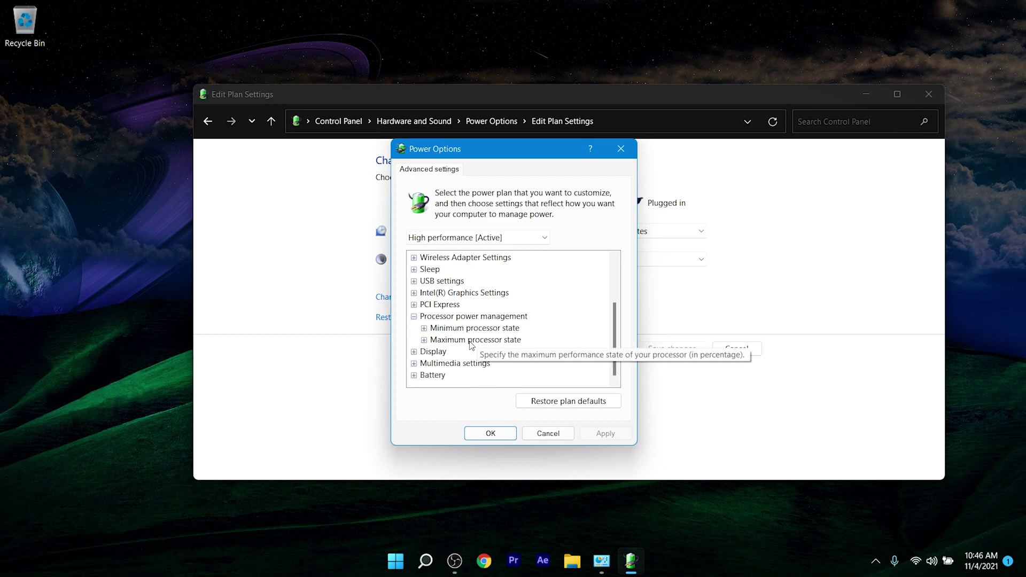
{"action": "left_click", "coordinate": [424, 328]}
{"action": "left_click", "coordinate": [492, 341]}
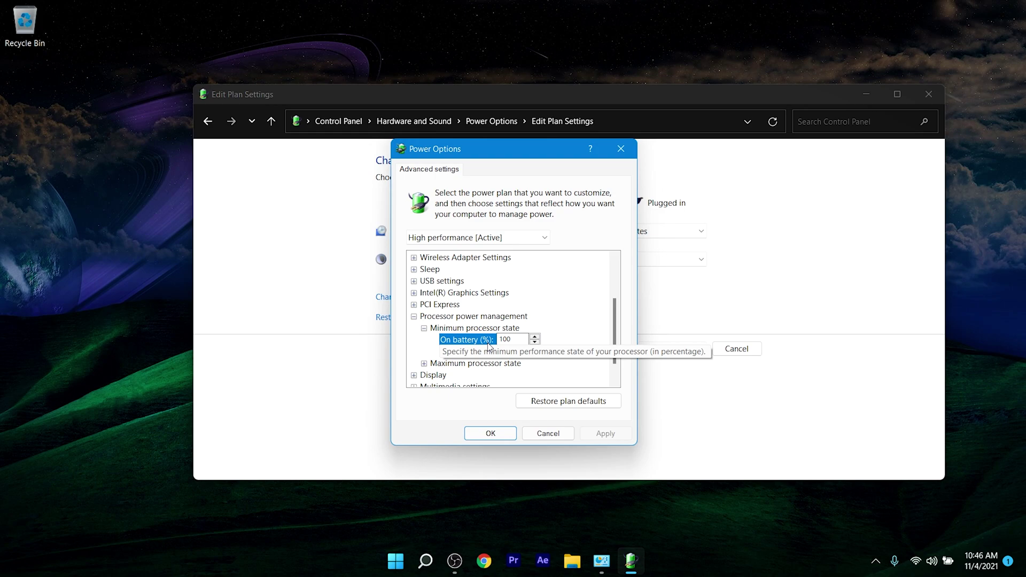
{"action": "left_click_drag", "start_coordinate": [522, 340], "coordinate": [474, 347]}
{"action": "type", "text": "0"}
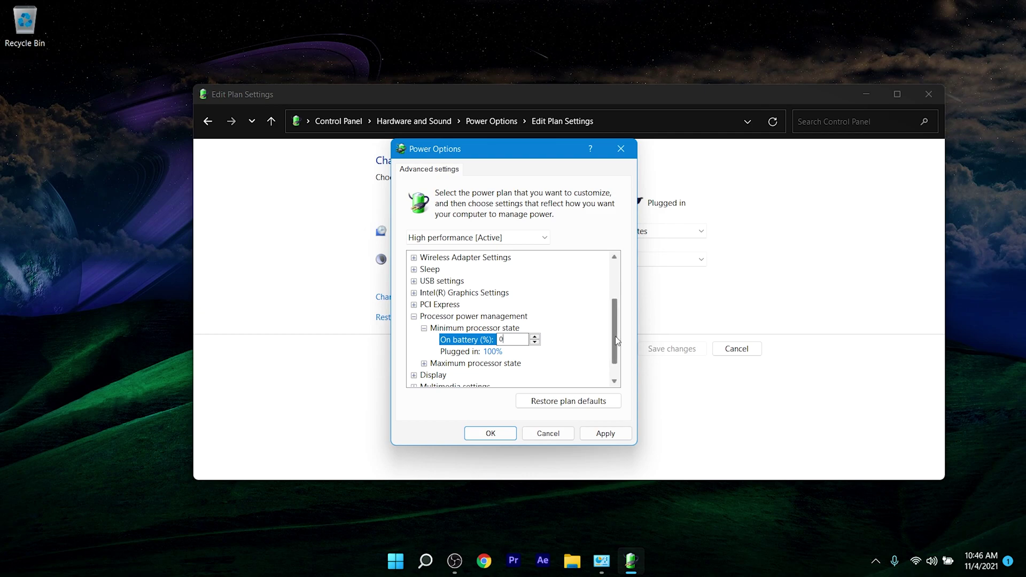
Keep plugged-in and maximum processor states at 100%, then apply and close
{"action": "scroll", "coordinate": [616, 341], "scroll_direction": "down", "scroll_amount": 1}
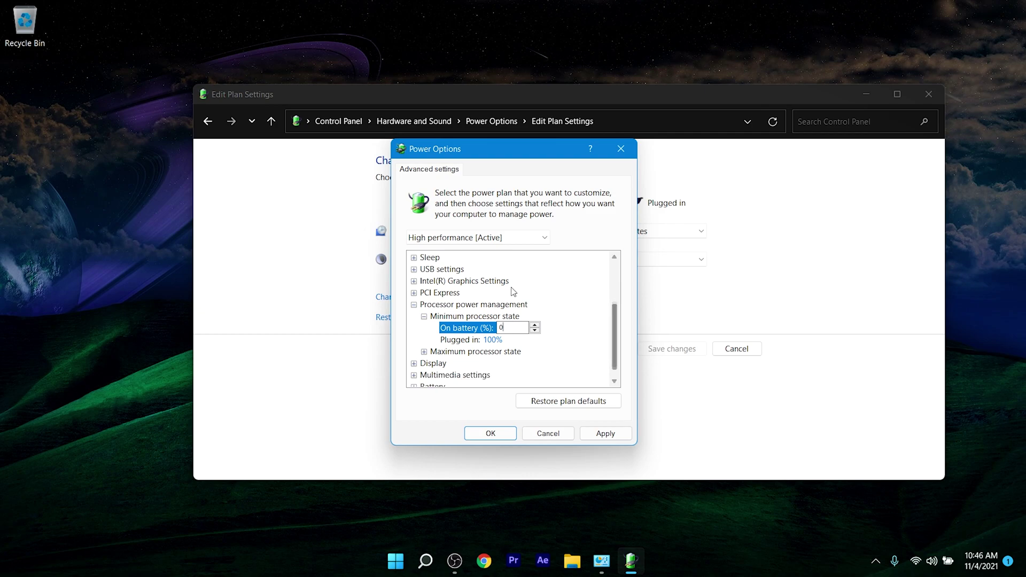
{"action": "left_click", "coordinate": [493, 341]}
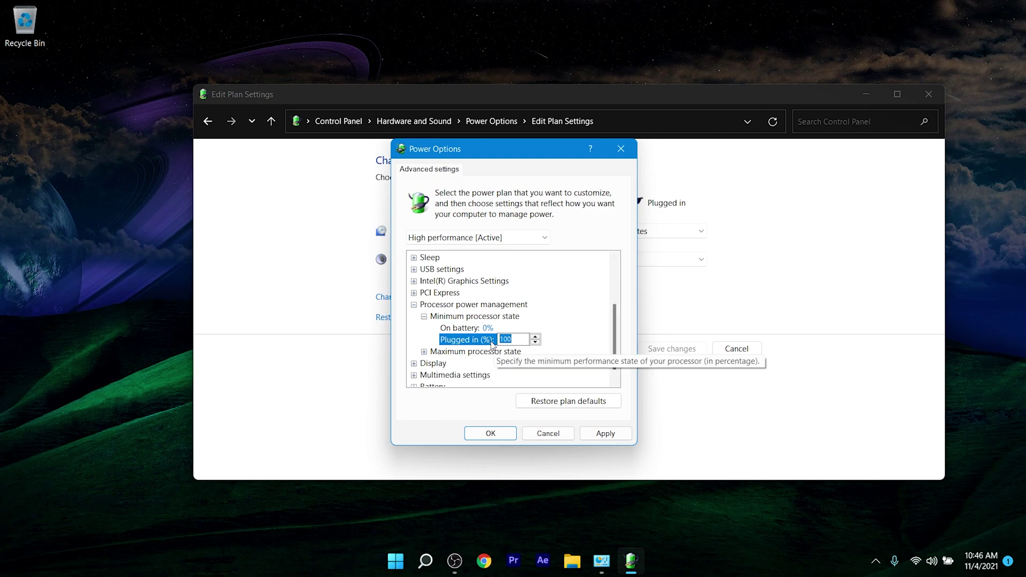
{"action": "left_click", "coordinate": [424, 316]}
{"action": "left_click", "coordinate": [428, 328]}
{"action": "left_click", "coordinate": [424, 340]}
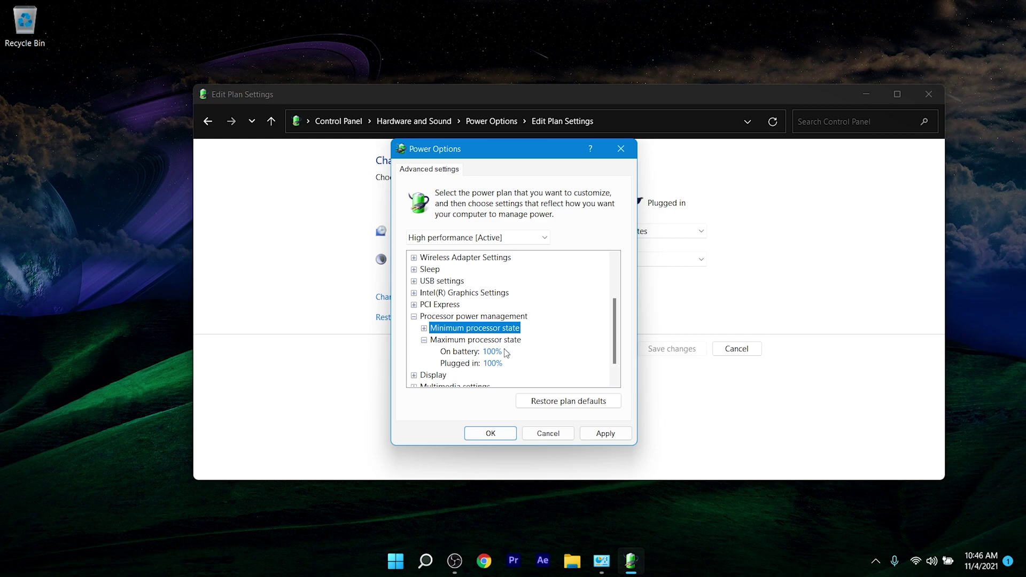
{"action": "left_click", "coordinate": [619, 438]}
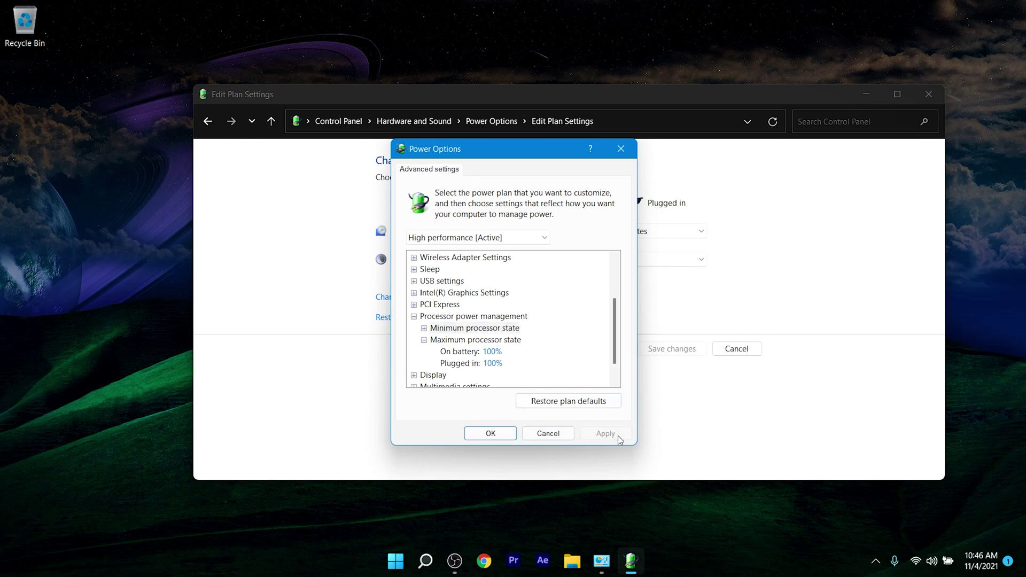
{"action": "left_click", "coordinate": [491, 433]}
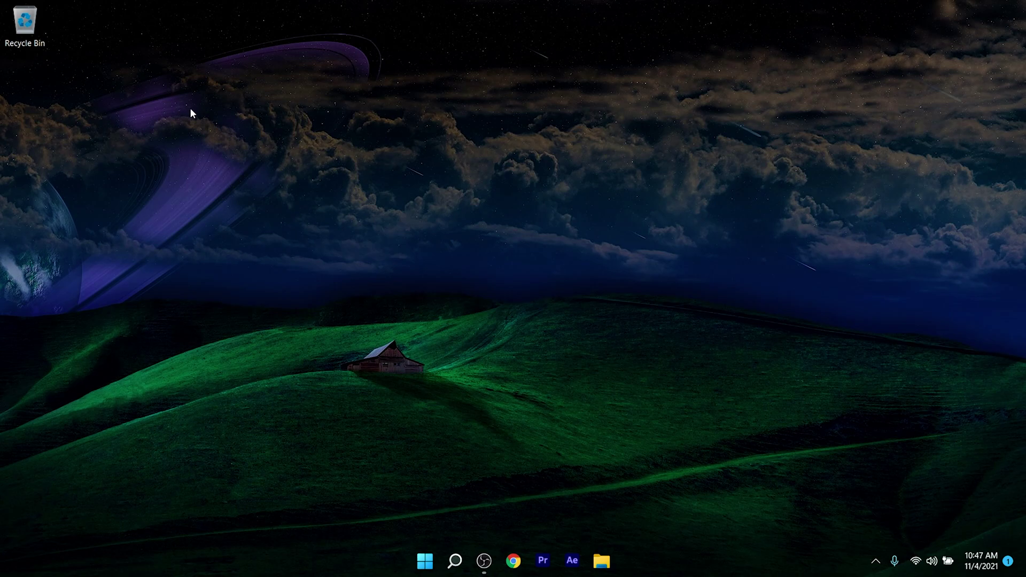
In System Configuration's advanced boot options, set Number of processors to 16, then bring up Task Manager
{"action": "key", "text": "super+r"}
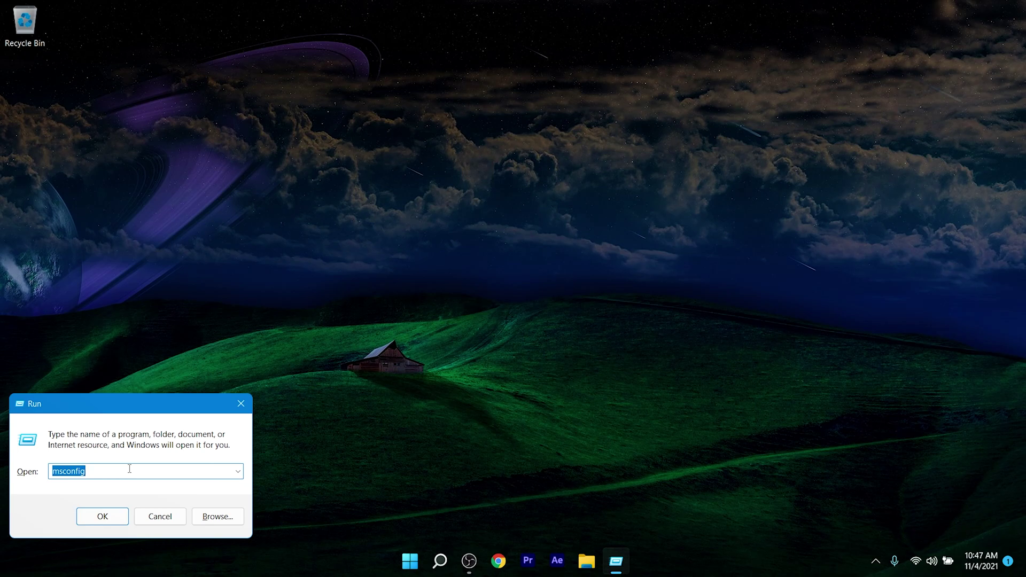
{"action": "left_click", "coordinate": [106, 518]}
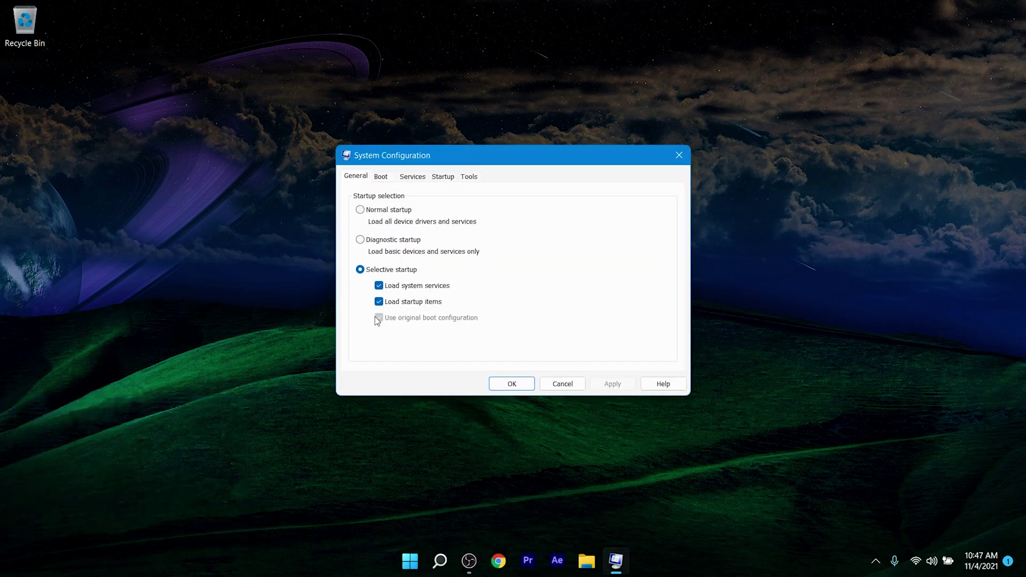
{"action": "left_click", "coordinate": [382, 178]}
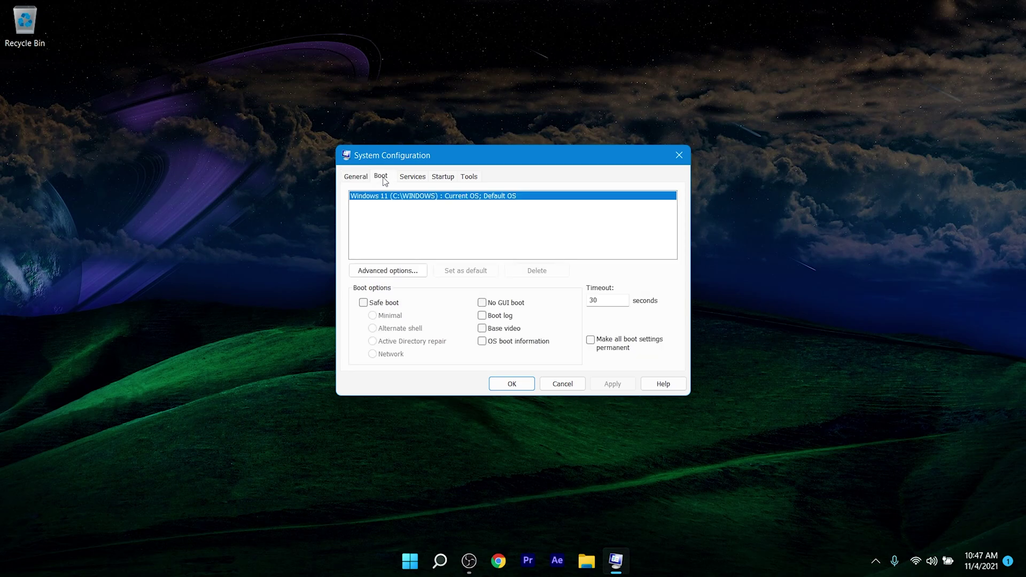
{"action": "left_click", "coordinate": [406, 276]}
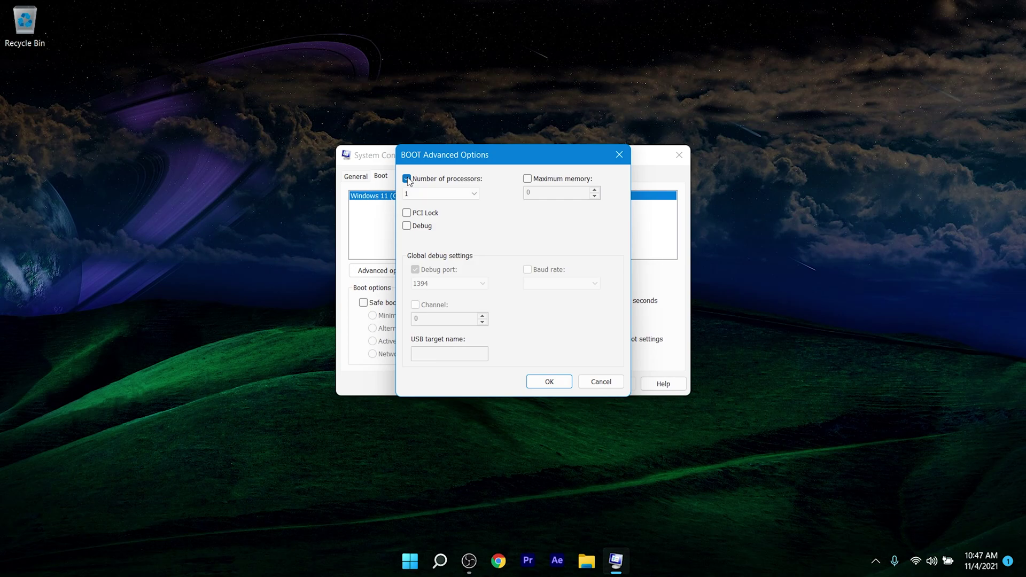
{"action": "left_click", "coordinate": [418, 193]}
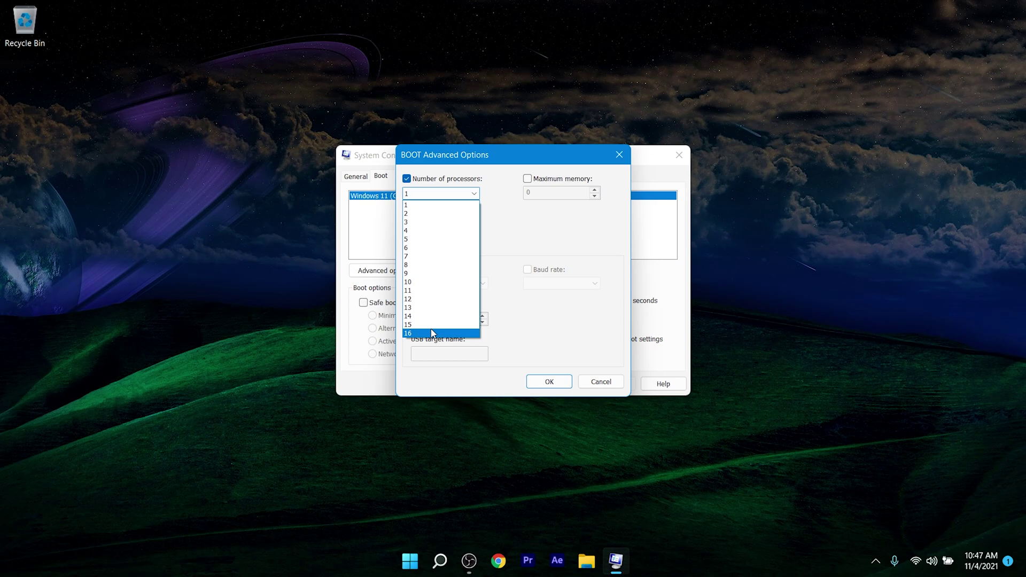
{"action": "left_click", "coordinate": [433, 332]}
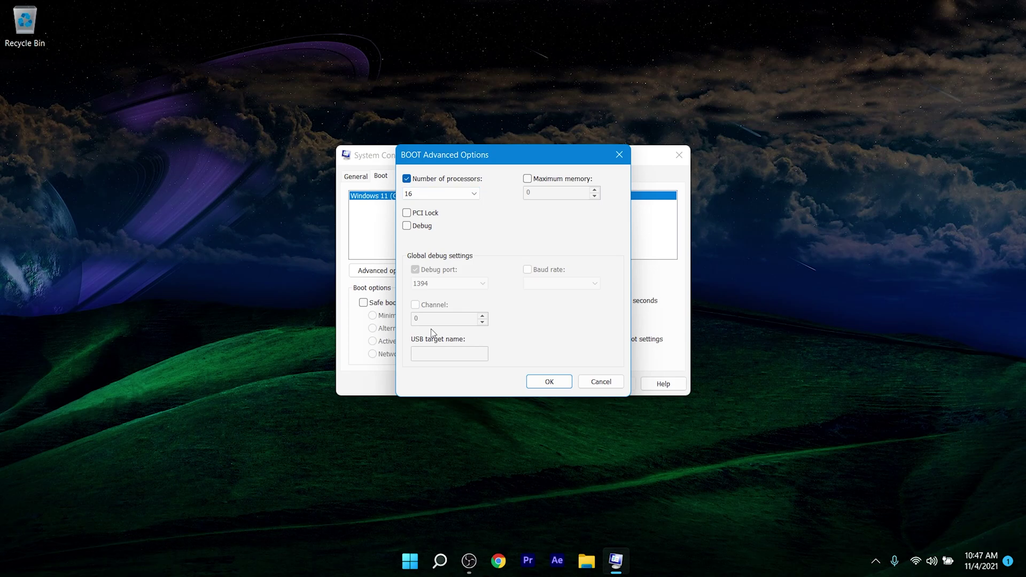
{"action": "key", "text": "ctrl+shift+Escape"}
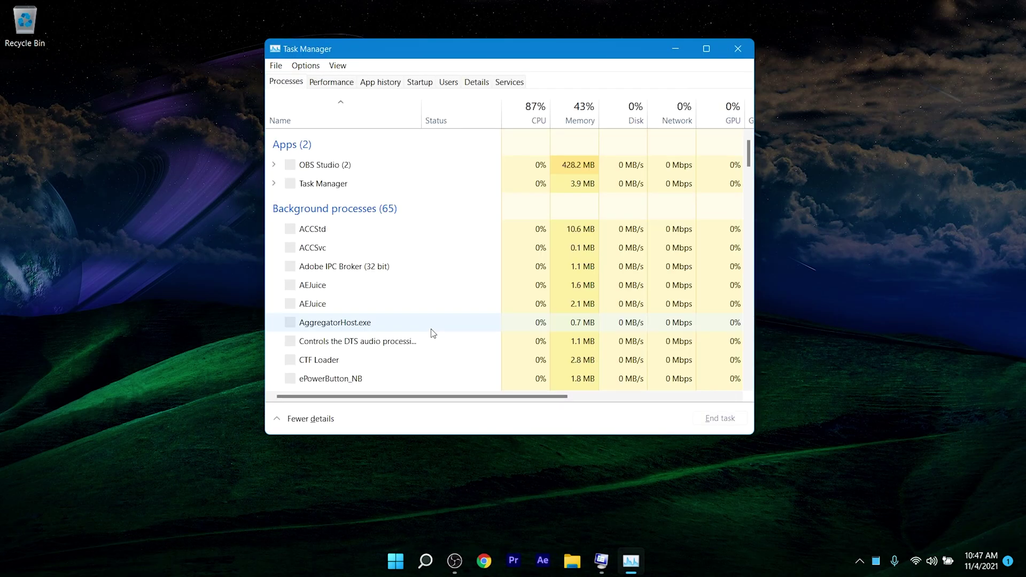
Confirm 16 logical processors on Task Manager's CPU performance page, then close it
{"action": "left_click", "coordinate": [331, 83]}
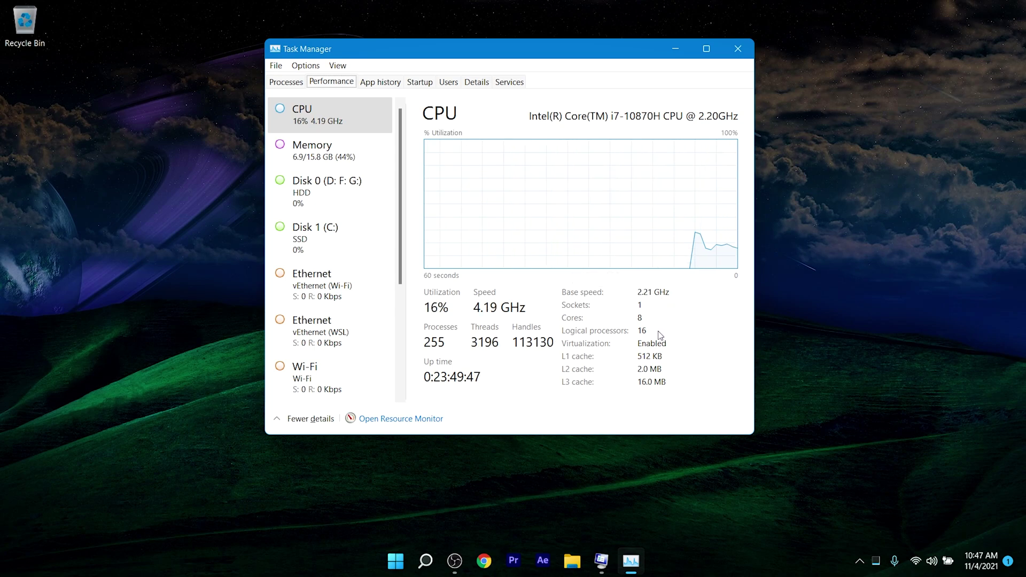
{"action": "left_click", "coordinate": [736, 53]}
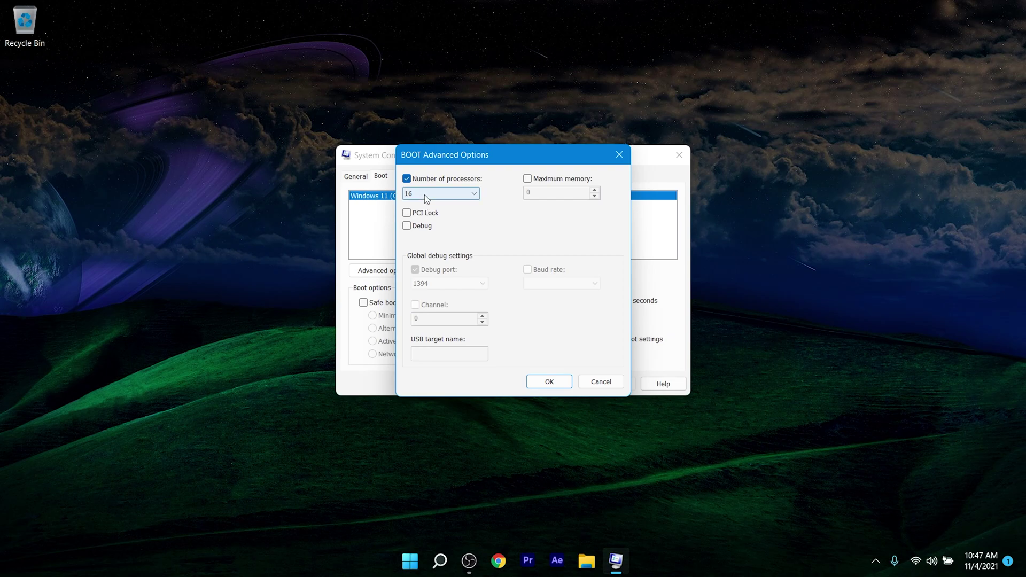
Keep 16 boot processors and change the boot timeout from 30 to 10 seconds
{"action": "left_click", "coordinate": [426, 195]}
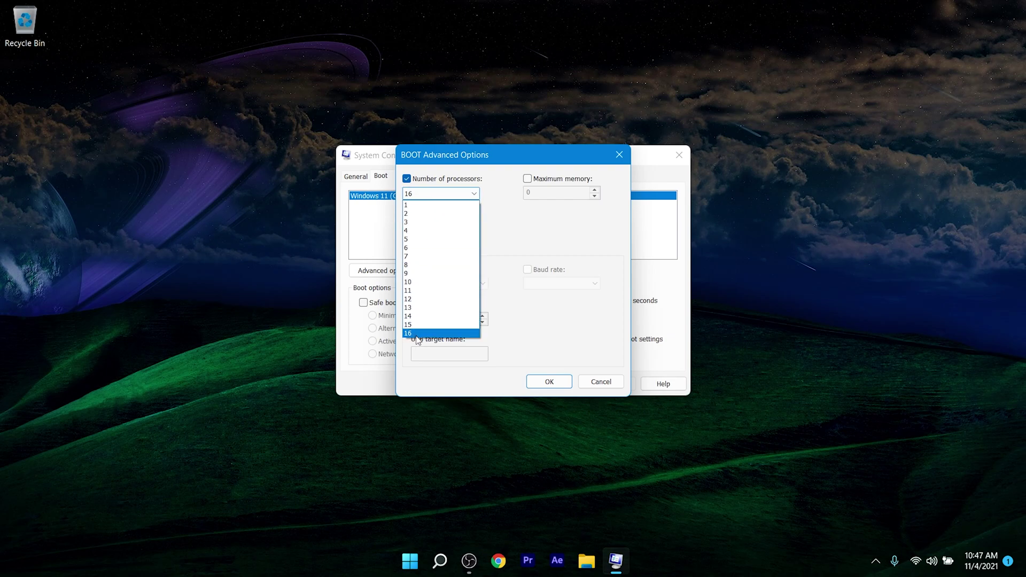
{"action": "left_click", "coordinate": [463, 333]}
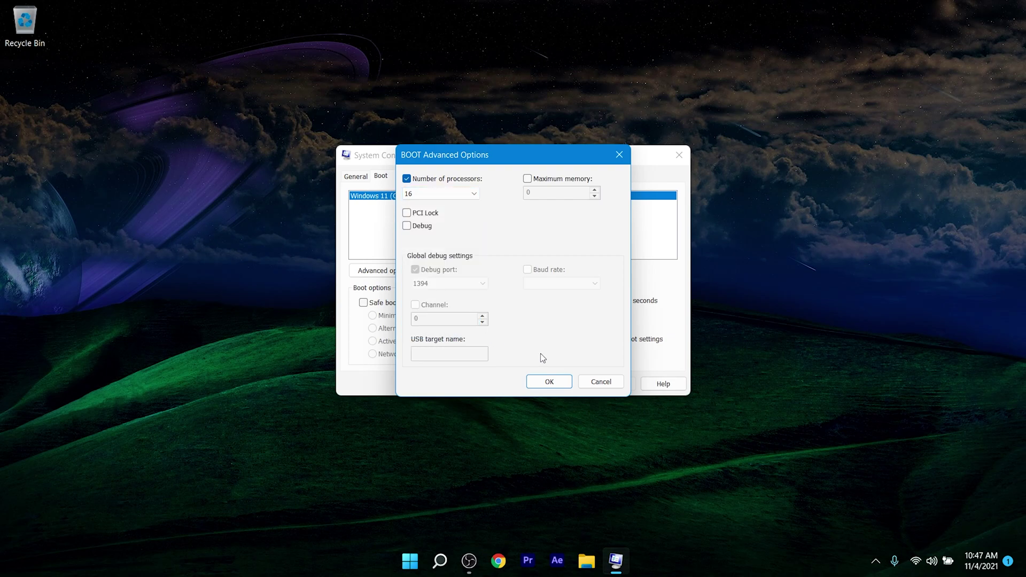
{"action": "left_click", "coordinate": [554, 385]}
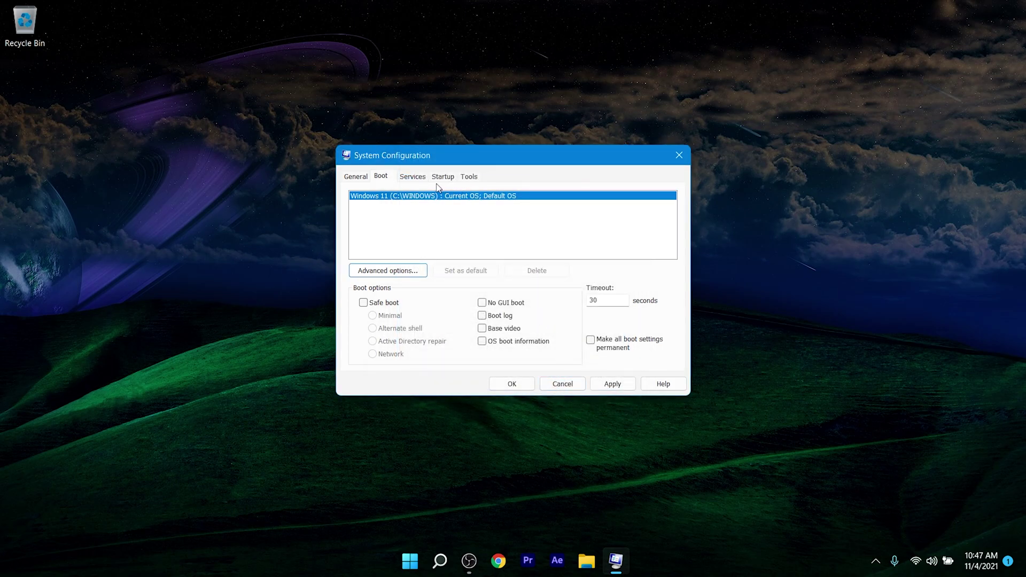
{"action": "left_click_drag", "start_coordinate": [617, 301], "coordinate": [547, 298]}
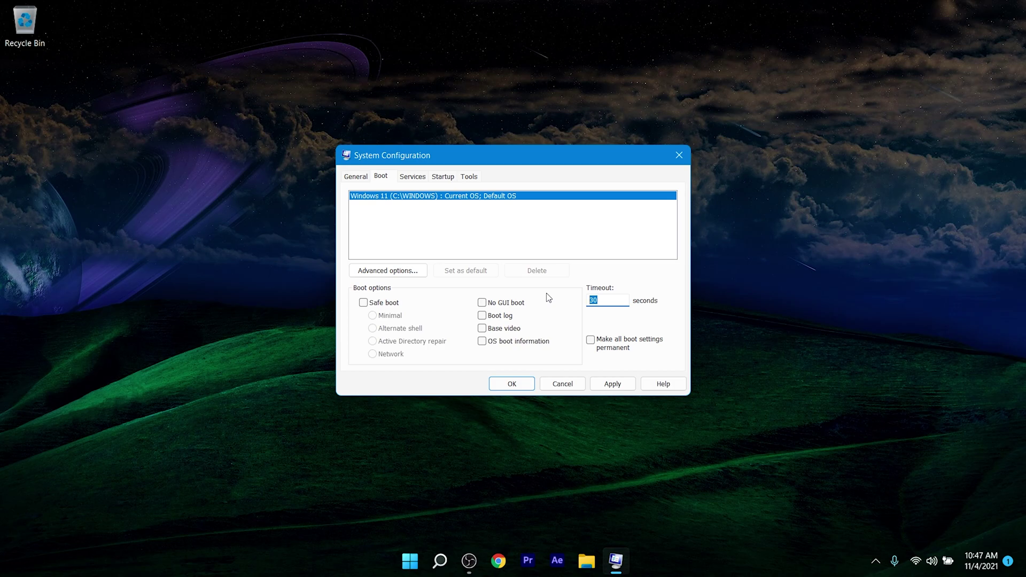
{"action": "type", "text": "10"}
Untick the AEJuice Pack Manager Updater service, then go to the Startup page
{"action": "left_click", "coordinate": [413, 177]}
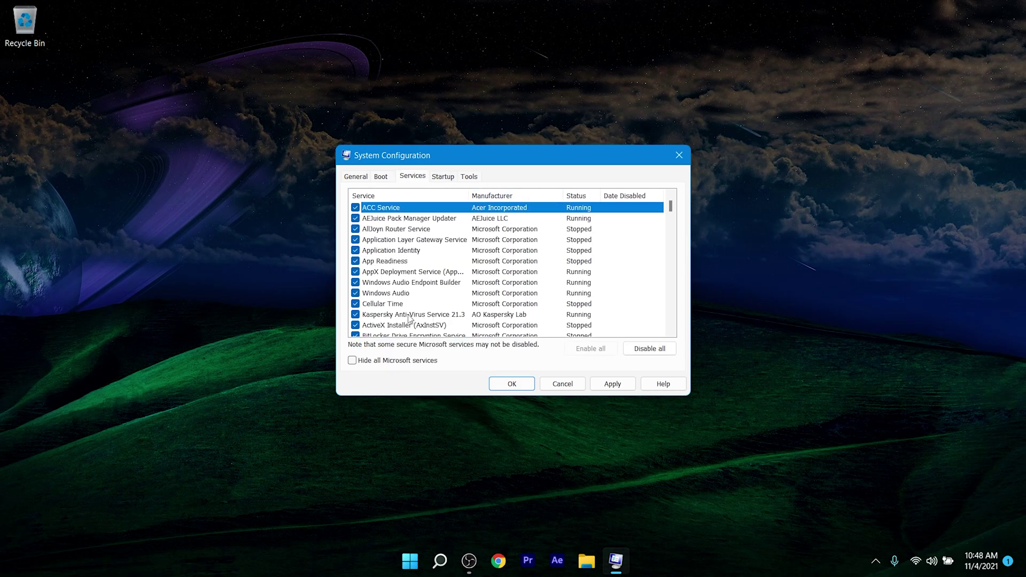
{"action": "left_click", "coordinate": [356, 220]}
{"action": "scroll", "coordinate": [420, 262], "scroll_direction": "down", "scroll_amount": 2}
{"action": "scroll", "coordinate": [420, 262], "scroll_direction": "down", "scroll_amount": 3}
{"action": "scroll", "coordinate": [450, 275], "scroll_direction": "up", "scroll_amount": 5}
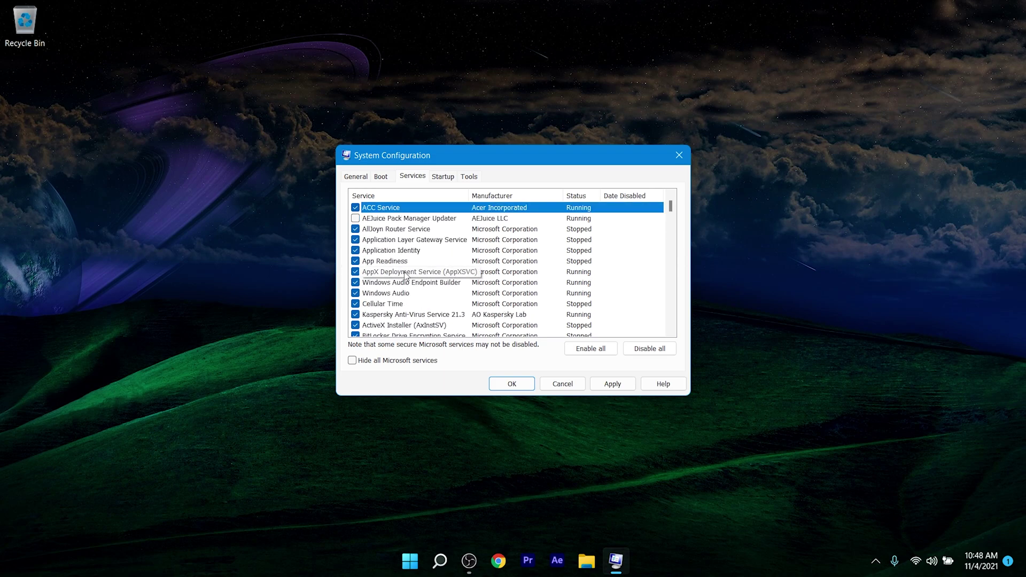
{"action": "scroll", "coordinate": [508, 266], "scroll_direction": "down", "scroll_amount": 3}
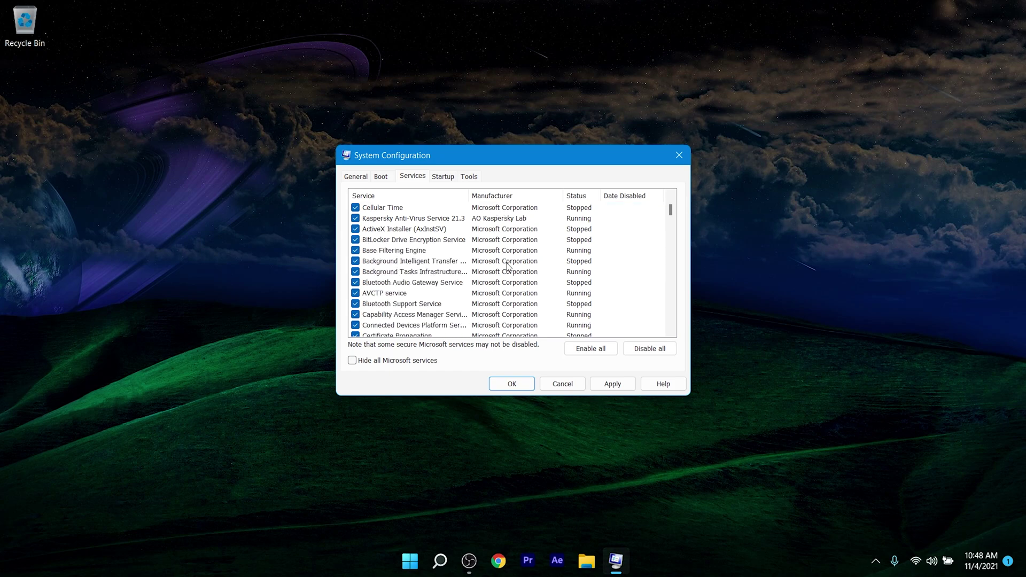
{"action": "scroll", "coordinate": [453, 277], "scroll_direction": "up", "scroll_amount": 3}
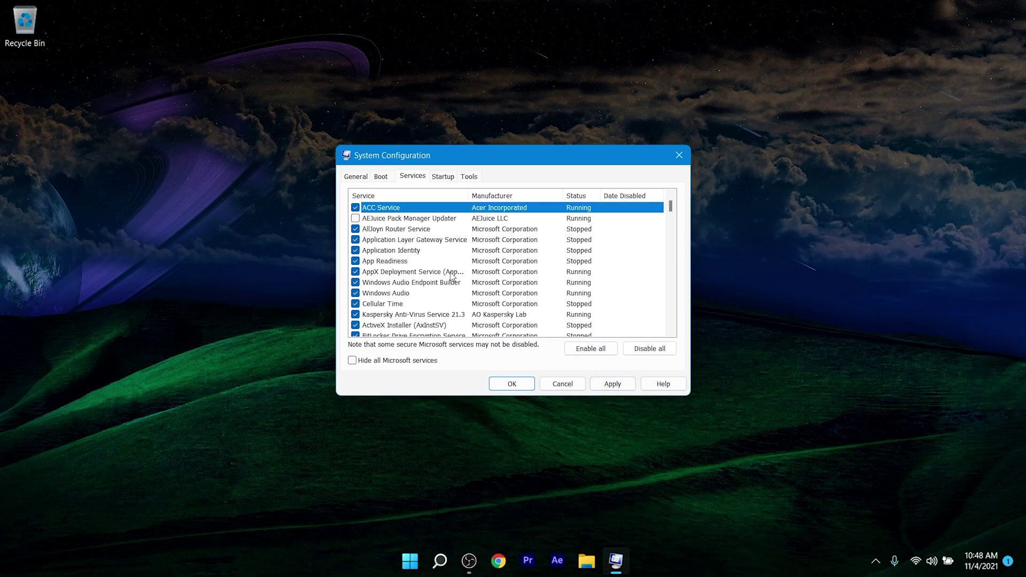
{"action": "left_click", "coordinate": [443, 177]}
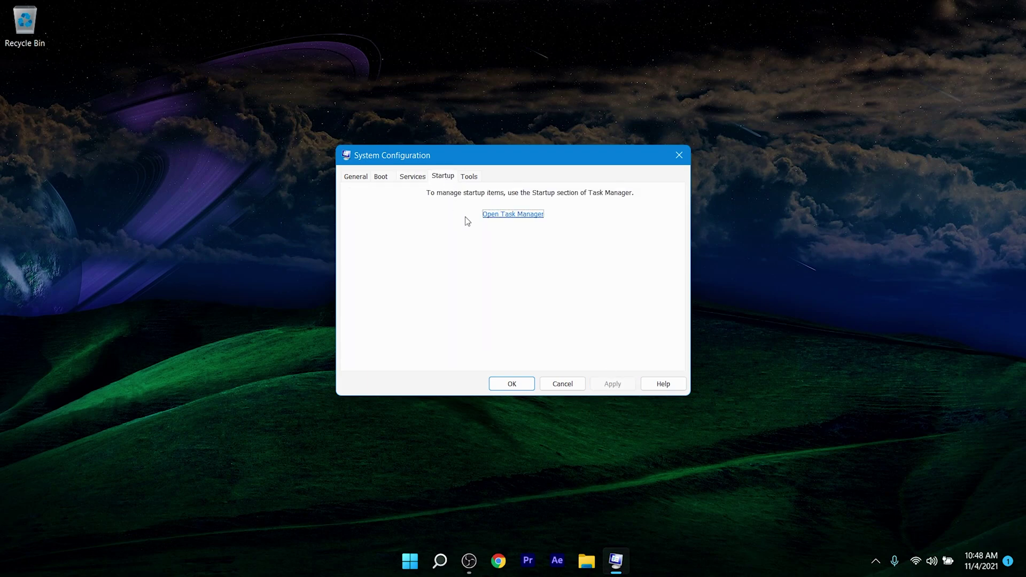
Check the Task Manager startup list shows nearly all apps Disabled, then close both windows
{"action": "left_click", "coordinate": [514, 215]}
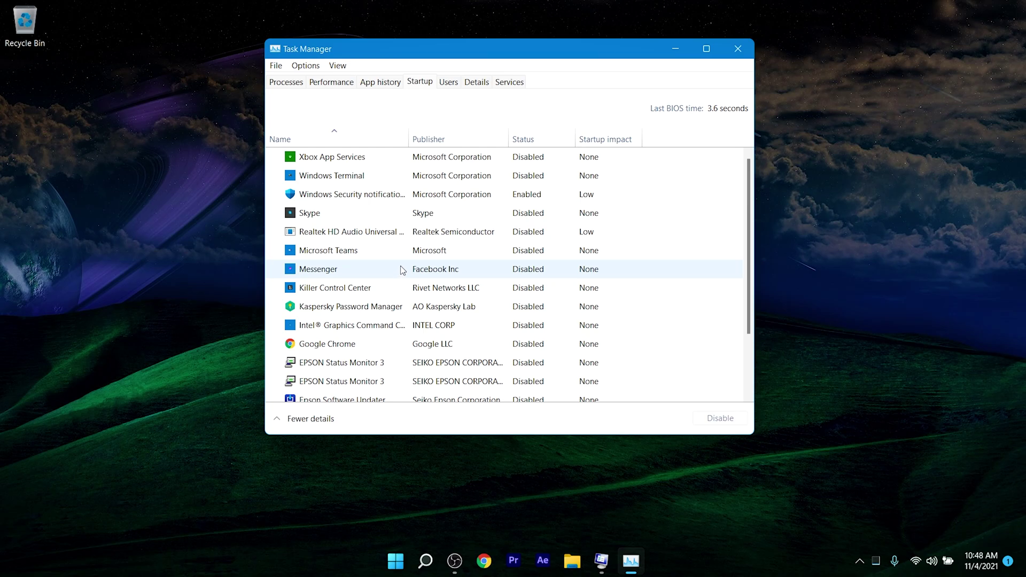
{"action": "mouse_move", "coordinate": [750, 213]}
{"action": "left_mouse_down"}
{"action": "mouse_move", "coordinate": [747, 278]}
{"action": "mouse_move", "coordinate": [752, 202]}
{"action": "left_mouse_up"}
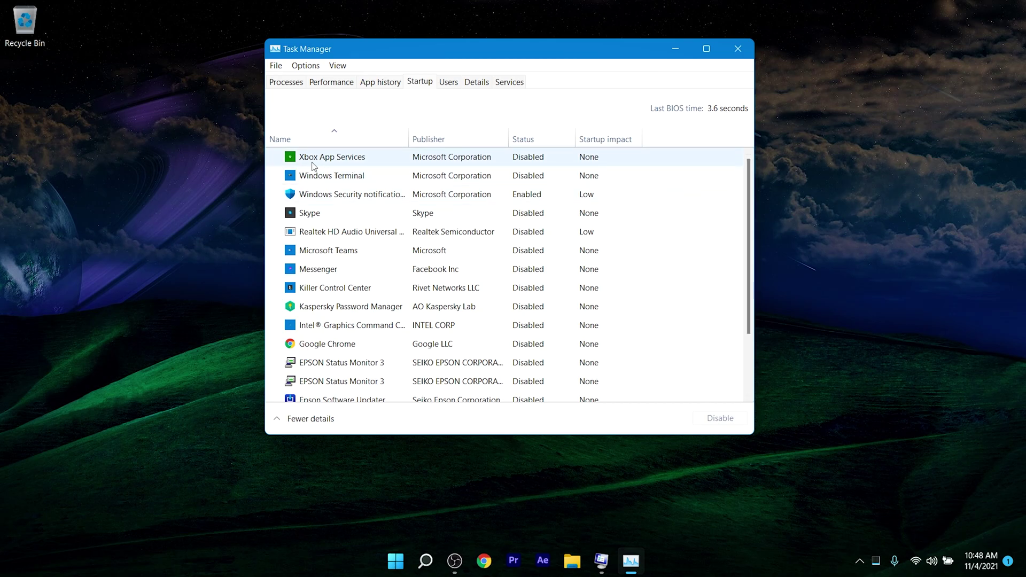
{"action": "left_click", "coordinate": [340, 346]}
{"action": "scroll", "coordinate": [362, 303], "scroll_direction": "down", "scroll_amount": 1}
{"action": "scroll", "coordinate": [363, 326], "scroll_direction": "down", "scroll_amount": 1}
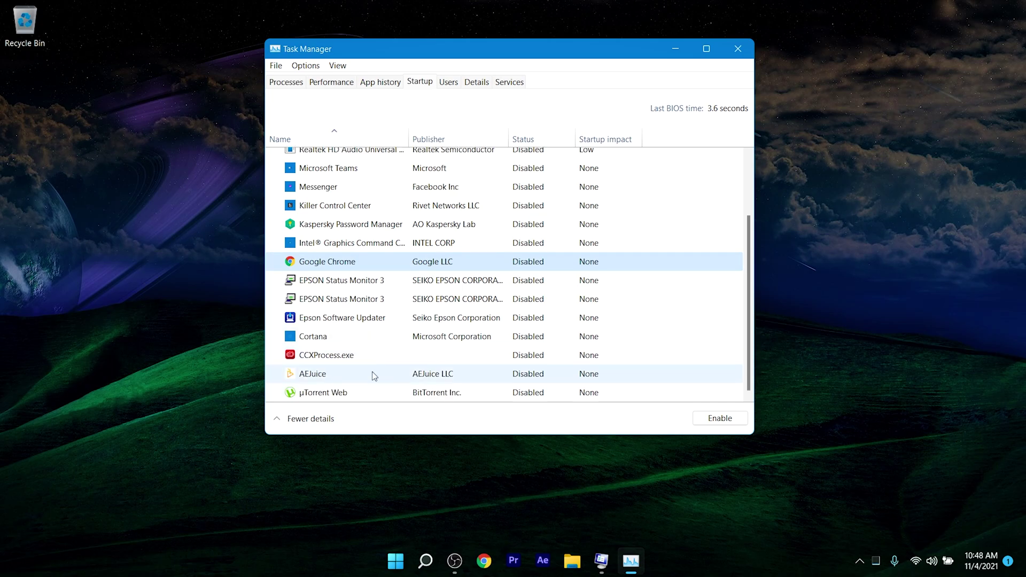
{"action": "scroll", "coordinate": [353, 259], "scroll_direction": "up", "scroll_amount": 2}
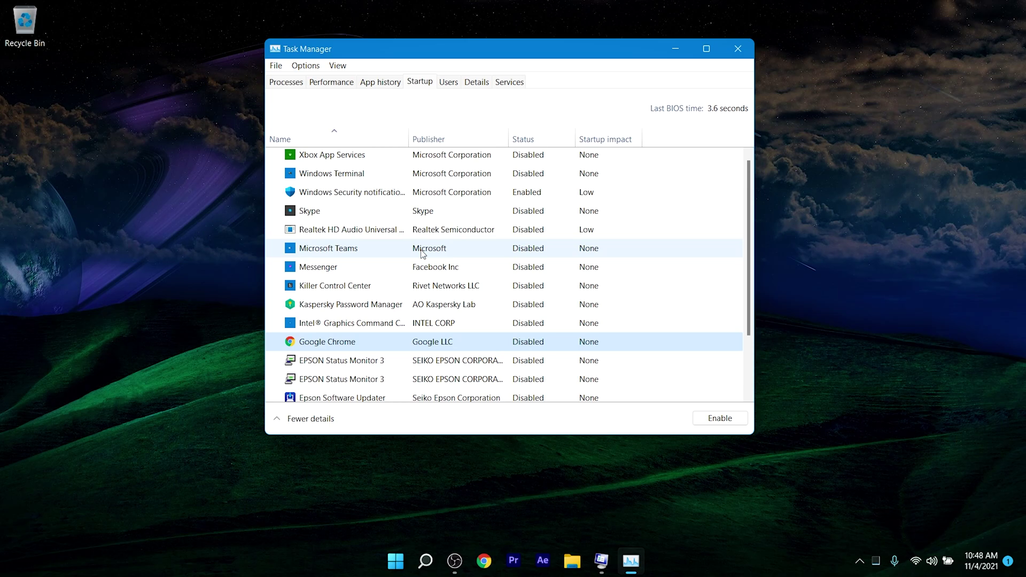
{"action": "left_click", "coordinate": [739, 49]}
{"action": "left_click", "coordinate": [680, 154]}
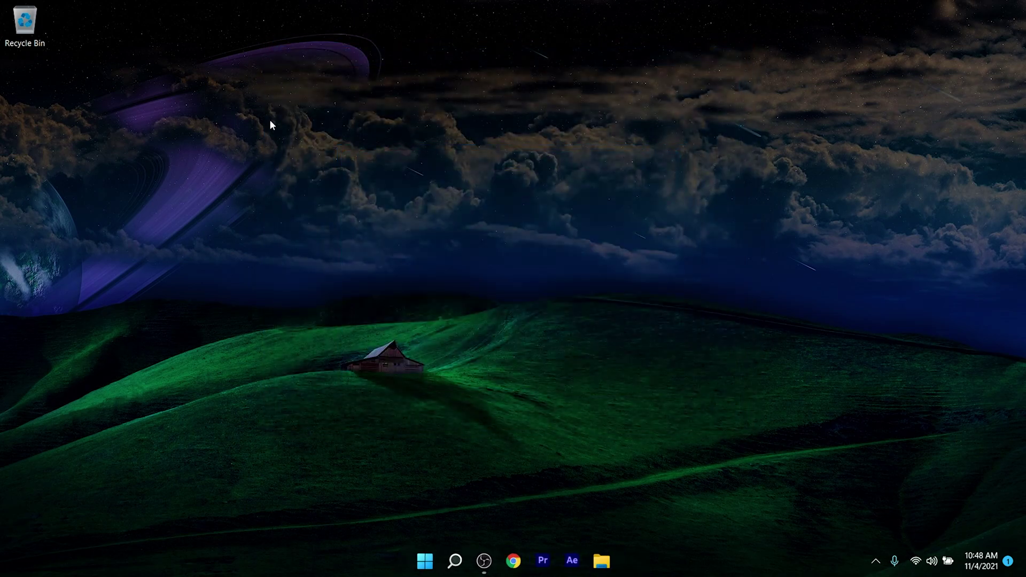
Launch Registry Editor as administrator from a Start search for 're'
{"action": "key", "text": "super"}
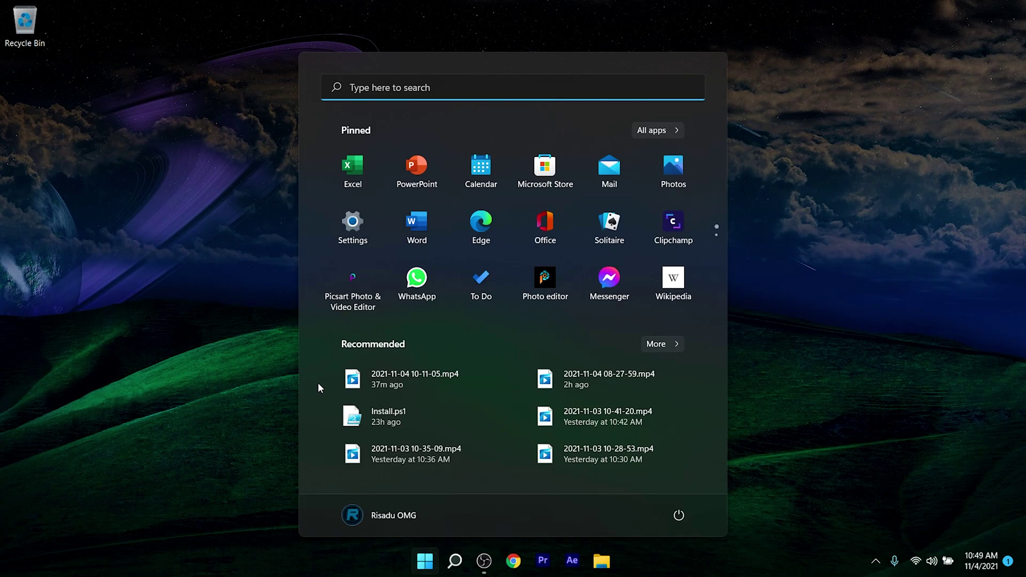
{"action": "type", "text": "re"}
{"action": "right_click", "coordinate": [345, 194]}
{"action": "left_click", "coordinate": [393, 212]}
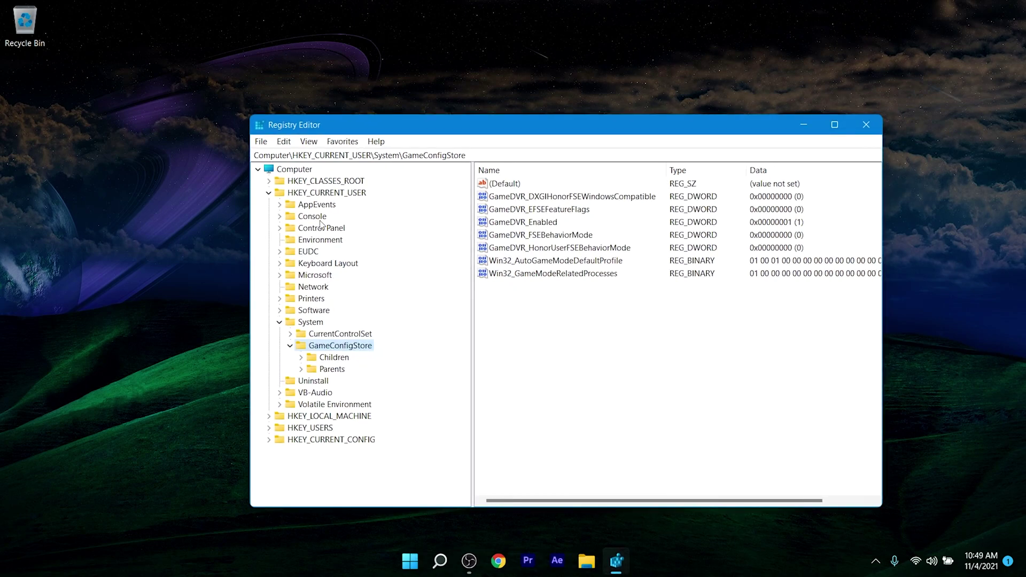
Navigate to Computer\HKEY_CURRENT_USER\System\GameConfigStore by pasting the path into the address bar
{"action": "left_click", "coordinate": [267, 193]}
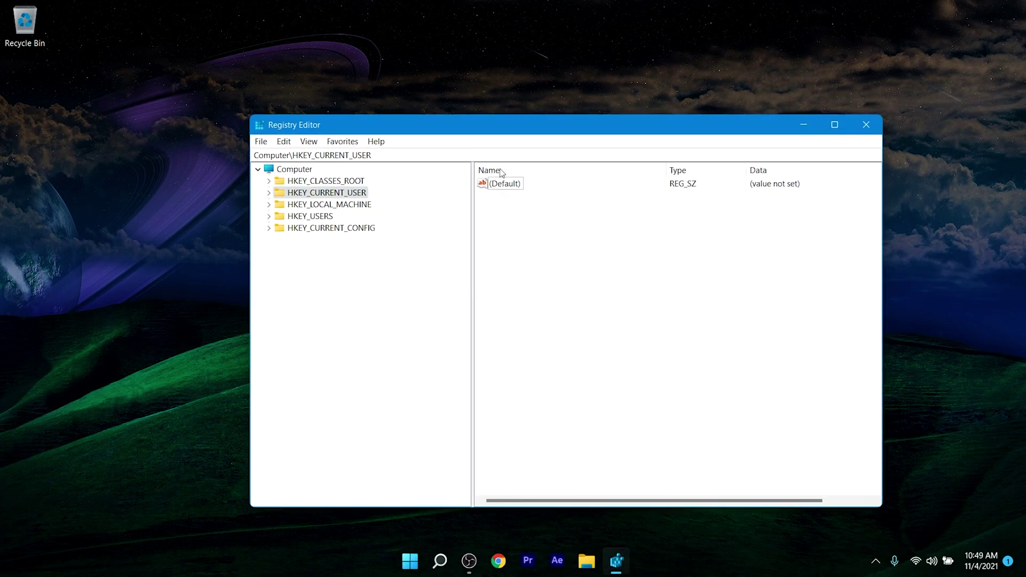
{"action": "left_click_drag", "start_coordinate": [429, 124], "coordinate": [390, 66]}
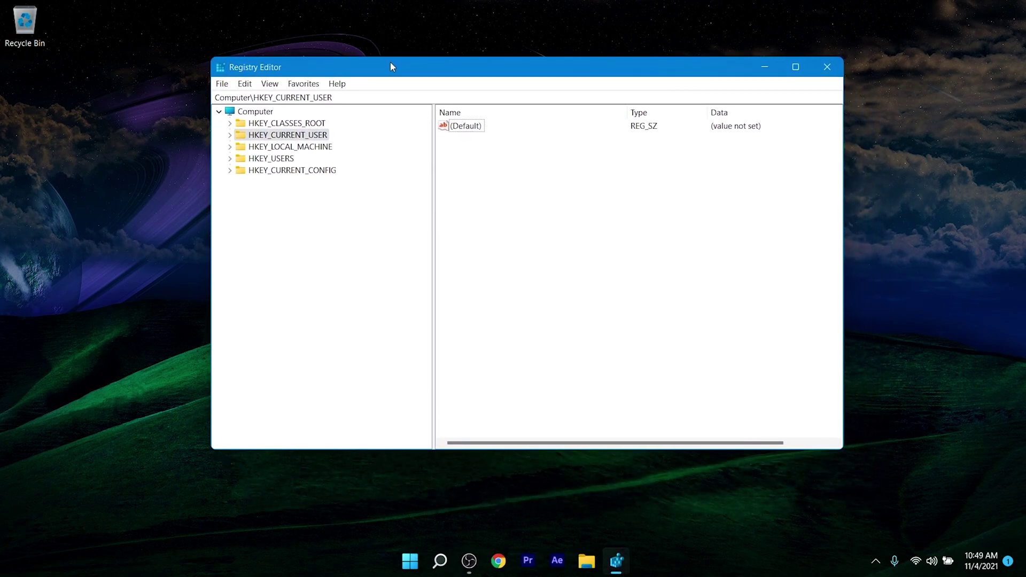
{"action": "double_click", "coordinate": [344, 97]}
{"action": "left_click", "coordinate": [344, 97]}
{"action": "key", "text": "ctrl+a"}
{"action": "key", "text": "BackSpace"}
{"action": "type", "text": "Computer\\HKEY_CURRENT_USER\\System\\GameConfigStore"}
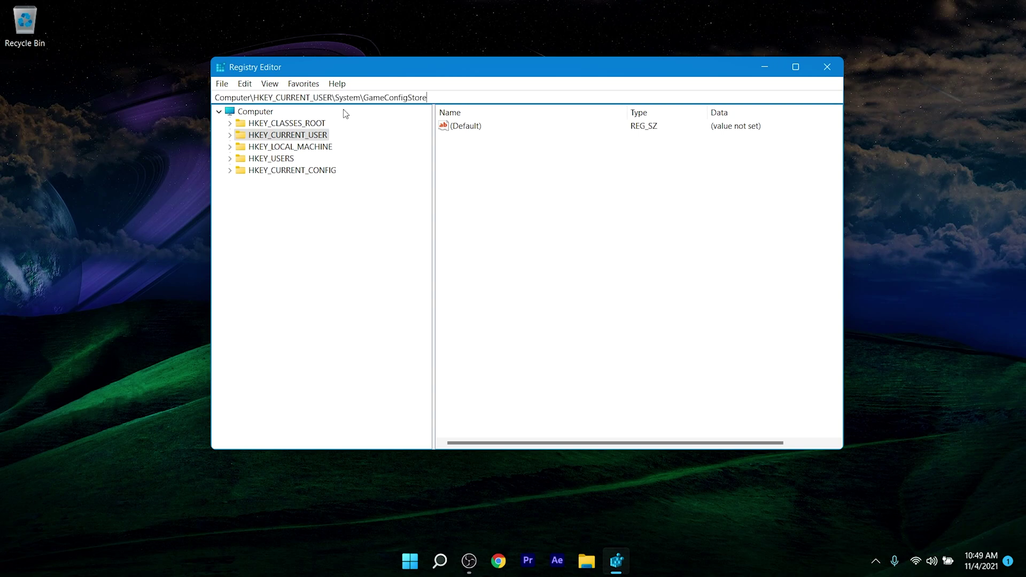
{"action": "key", "text": "Return"}
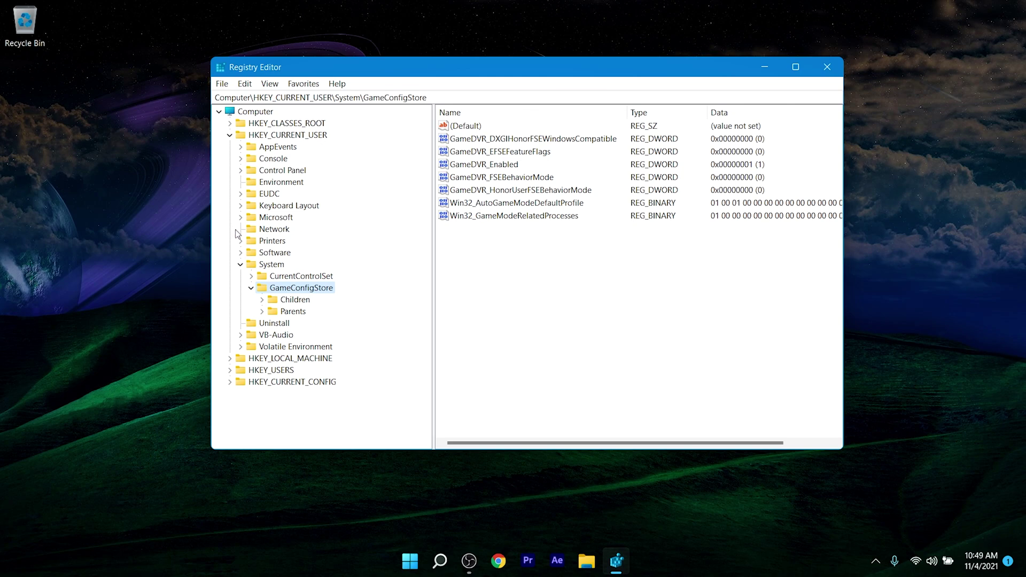
Export the GameConfigStore branch to Documents as the backup file 'old'
{"action": "left_click", "coordinate": [223, 86]}
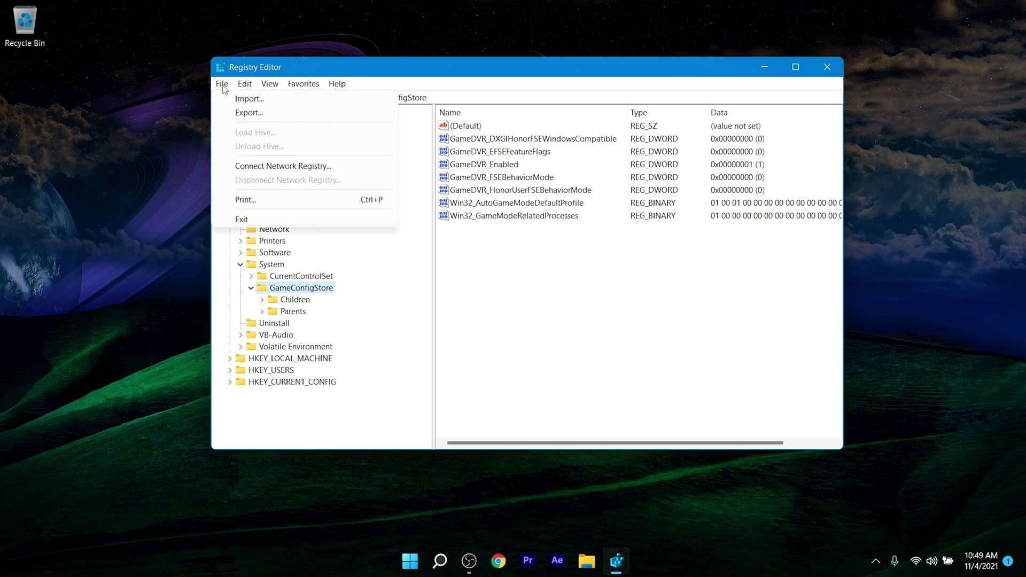
{"action": "left_click", "coordinate": [238, 112]}
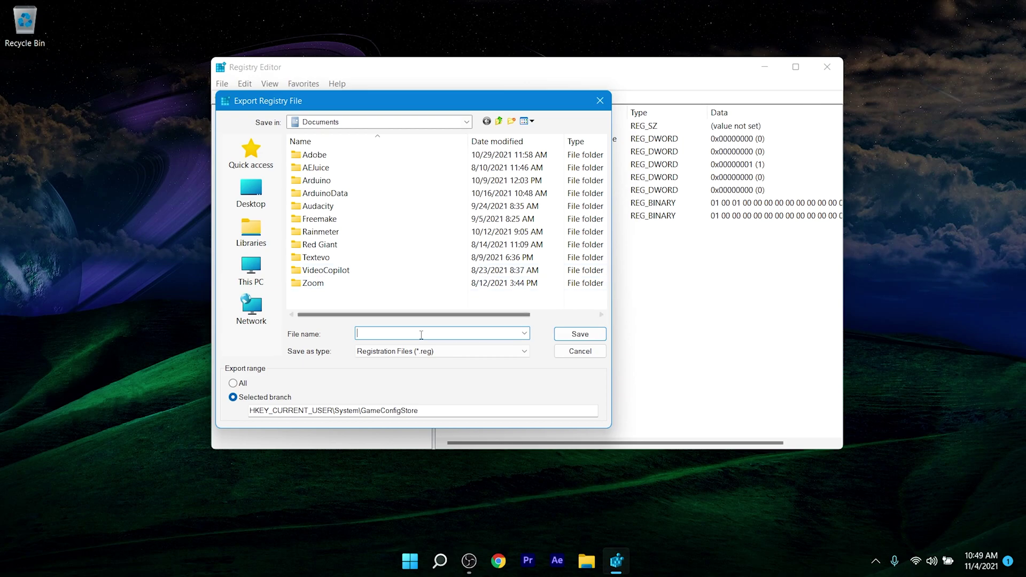
{"action": "type", "text": "dold"}
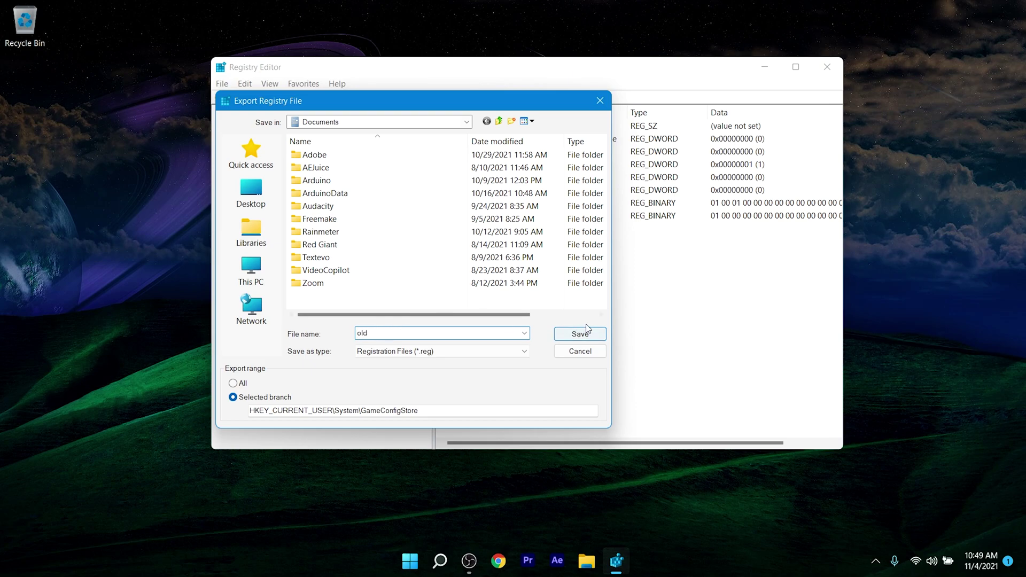
{"action": "left_click", "coordinate": [579, 332]}
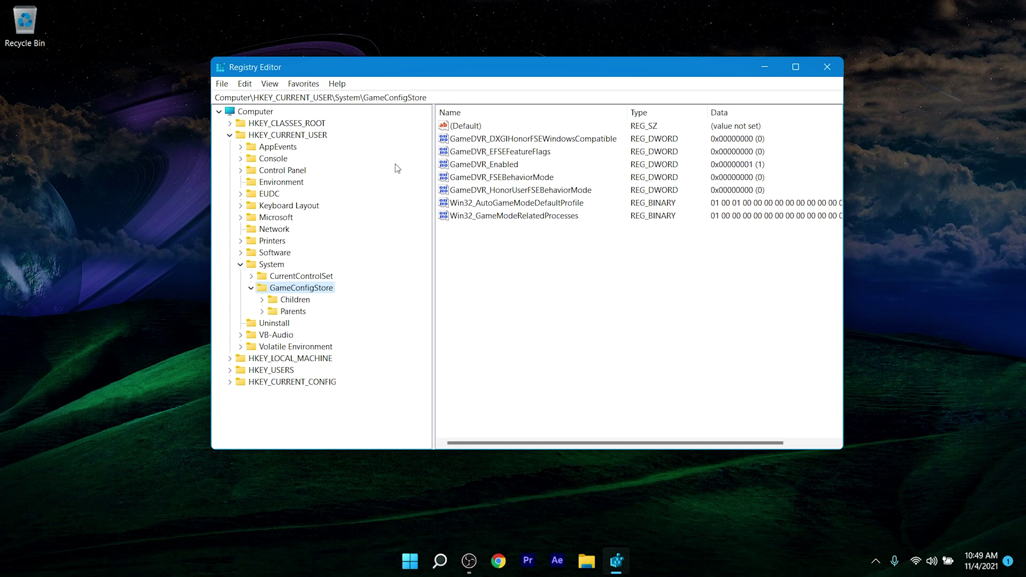
Set GameDVR_Enabled to 0 and GameDVR_FSEBehaviorMode to 2
{"action": "double_click", "coordinate": [507, 166]}
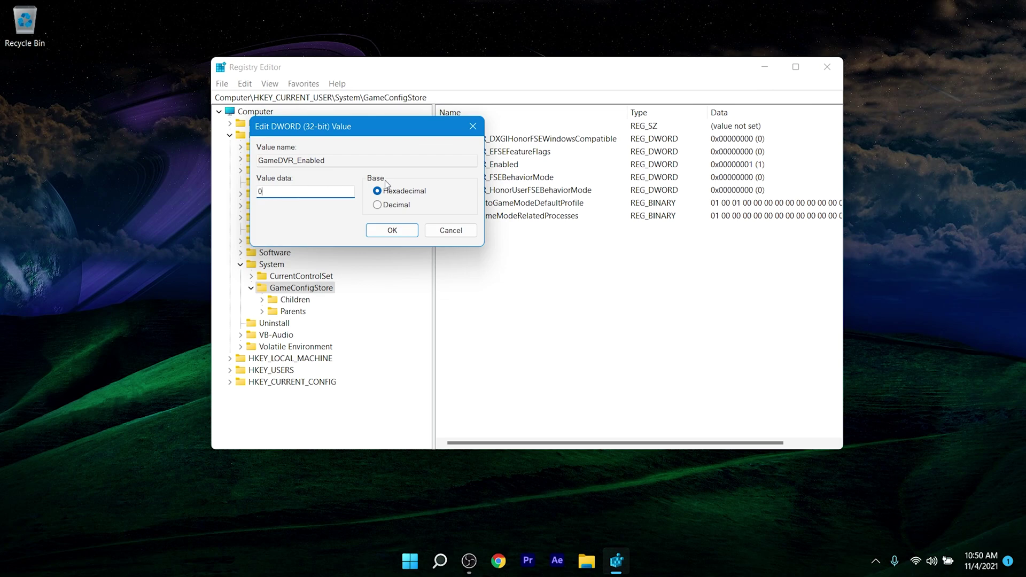
{"action": "left_click", "coordinate": [393, 230]}
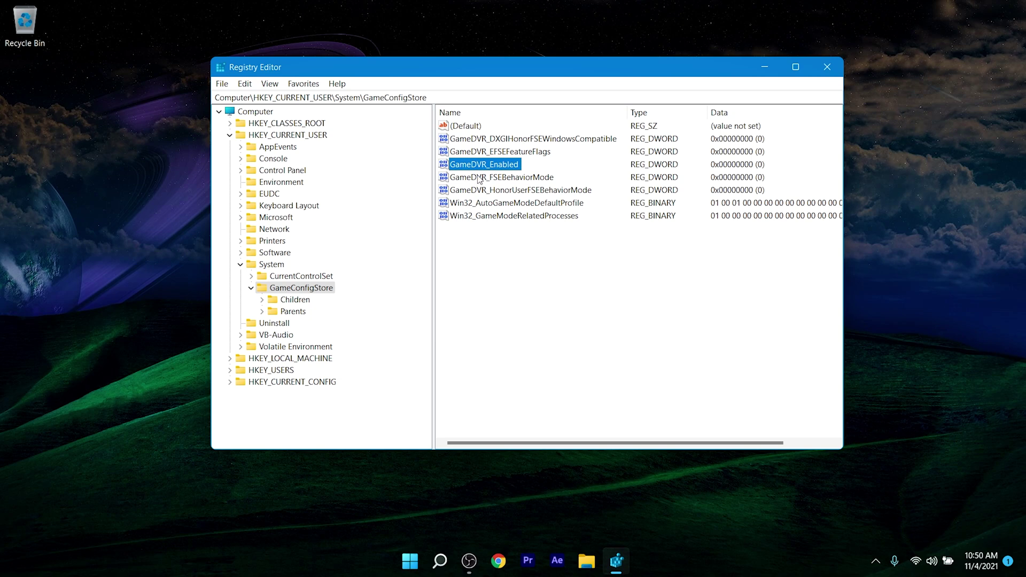
{"action": "left_click", "coordinate": [478, 180]}
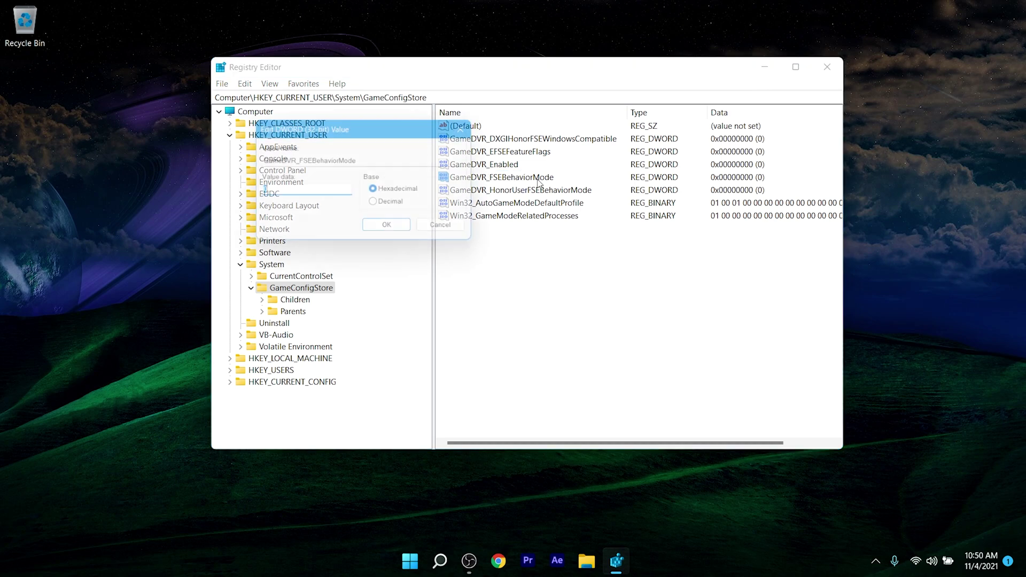
{"action": "double_click", "coordinate": [539, 181]}
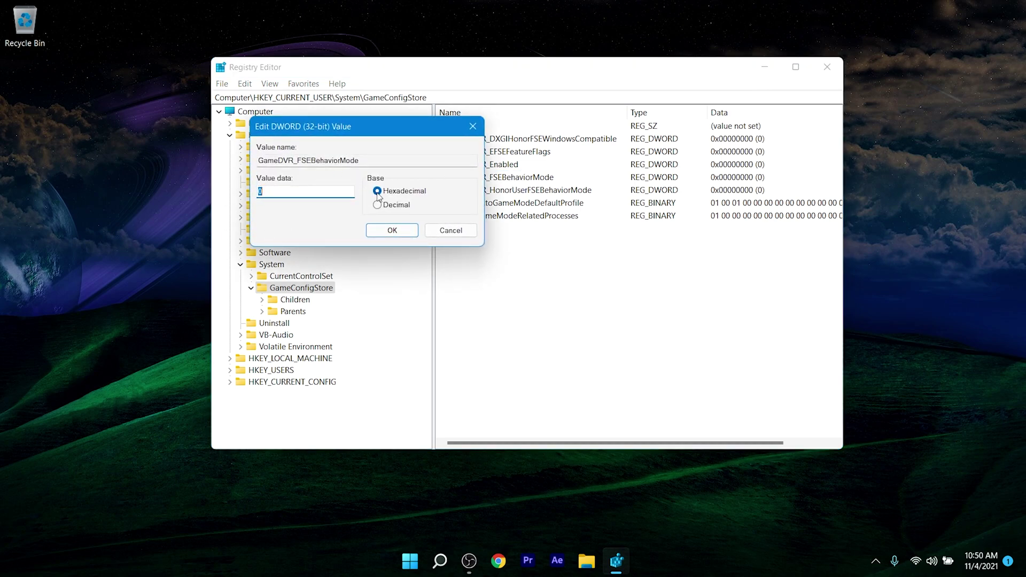
{"action": "type", "text": "2"}
{"action": "left_click", "coordinate": [391, 229]}
{"action": "left_click", "coordinate": [213, 97]}
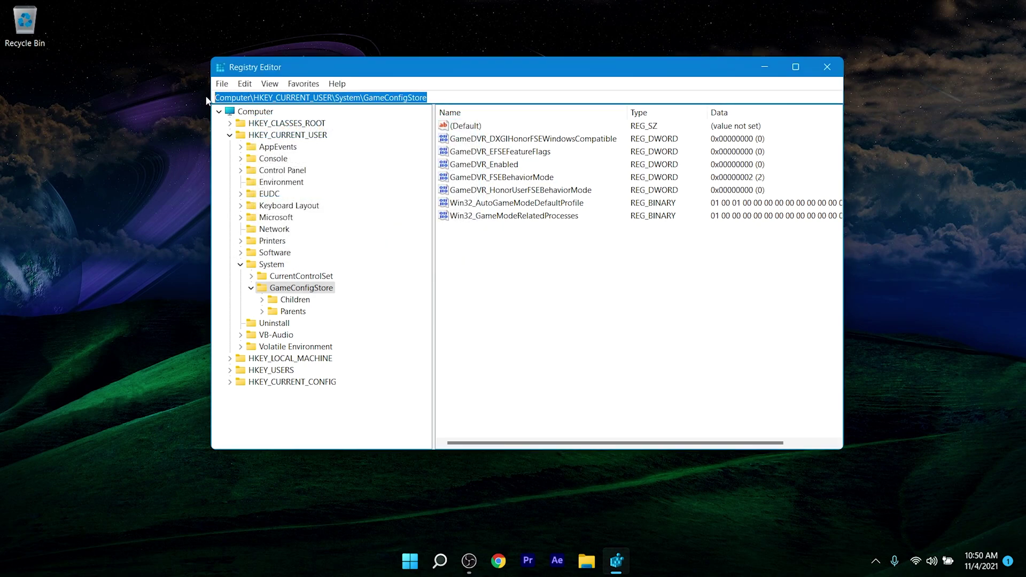
Go to the AllowGameDVR policy key, set its value to 0, and close Registry Editor
{"action": "type", "text": "Computer\\HKEY_LOCAL_MACHINE\\SOFTWARE\\Microsoft\\PolicyManager\\default\\ApplicationManagement\\AllowGameDVR"}
{"action": "key", "text": "Return"}
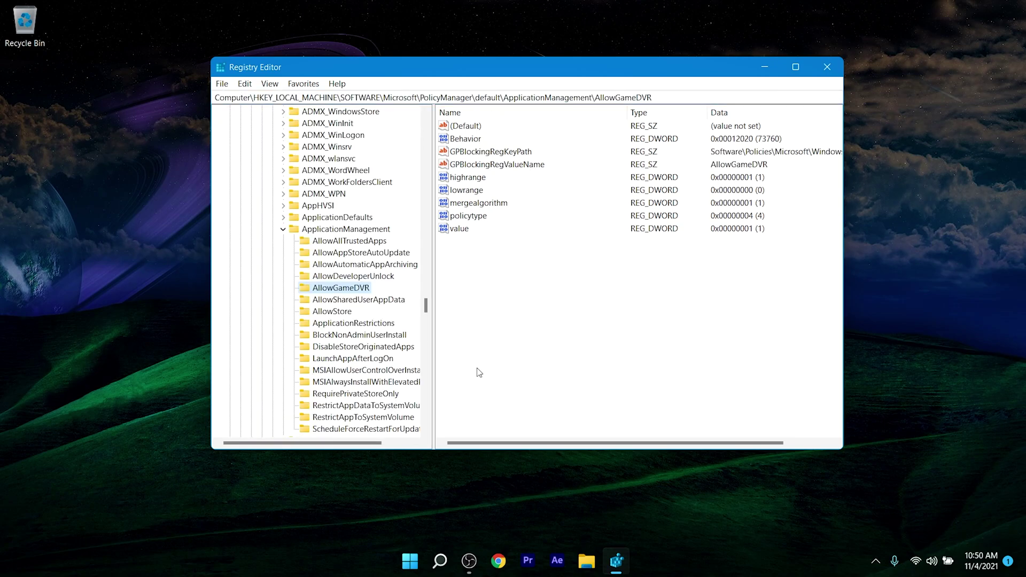
{"action": "double_click", "coordinate": [458, 229]}
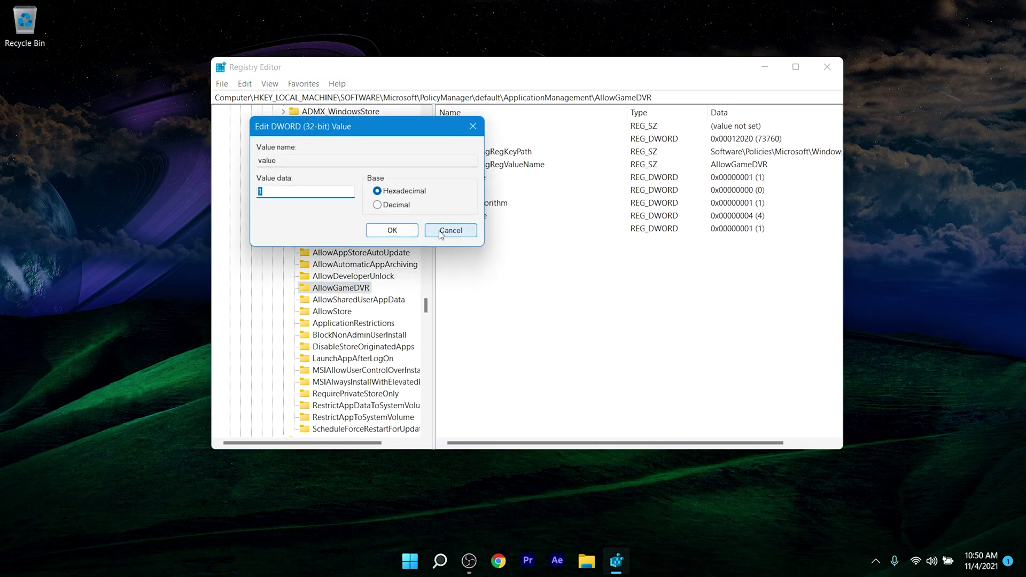
{"action": "type", "text": "0"}
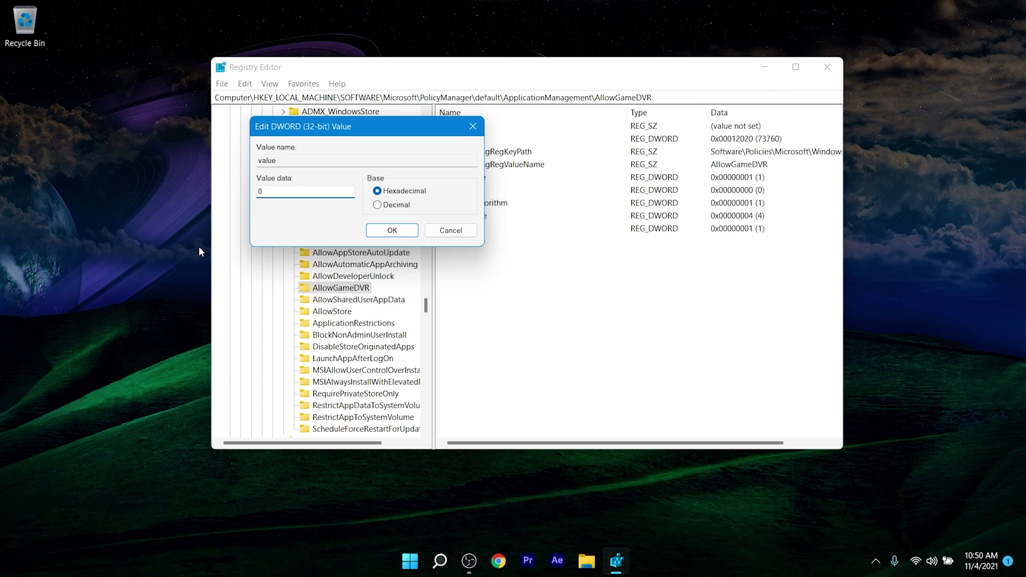
{"action": "left_click", "coordinate": [390, 233]}
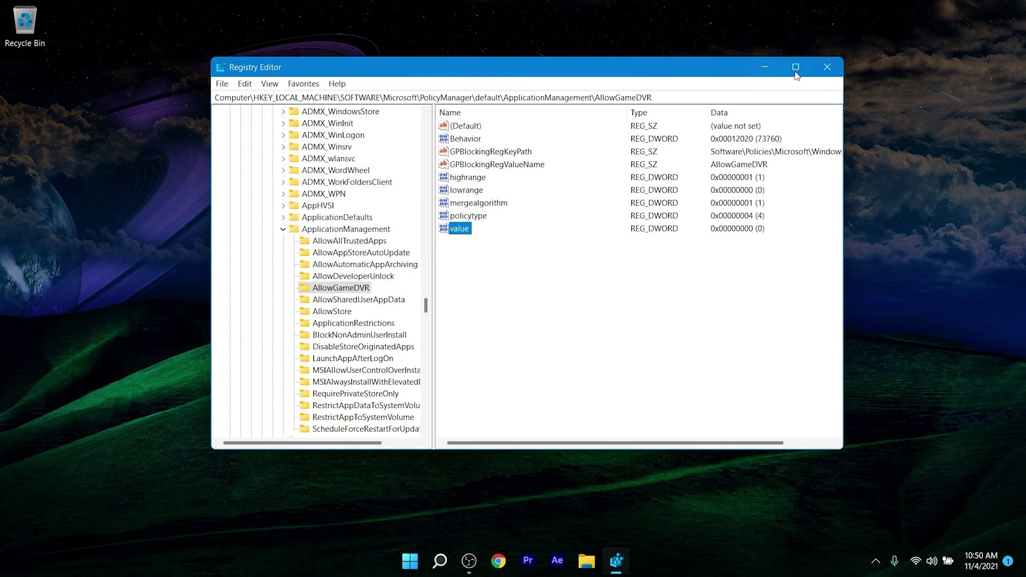
{"action": "left_click", "coordinate": [835, 71]}
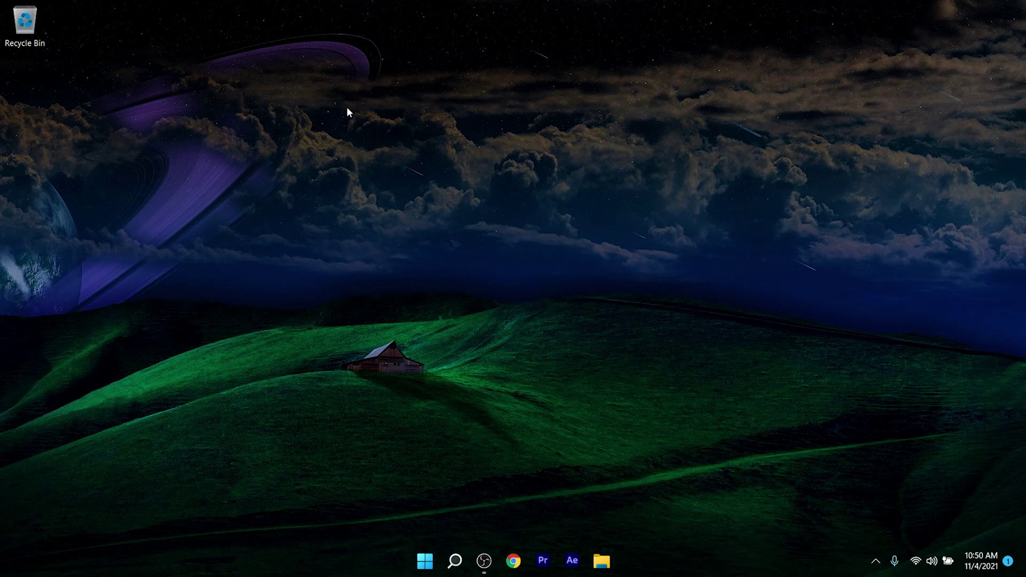
{"action": "key", "text": "super+e"}
{"action": "left_click", "coordinate": [201, 197]}
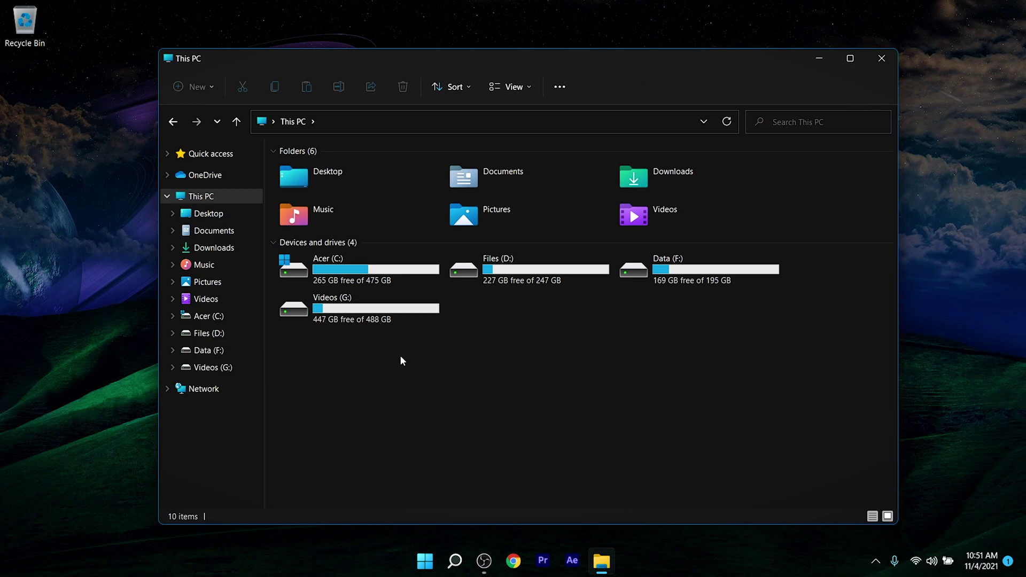
{"action": "left_click", "coordinate": [882, 58]}
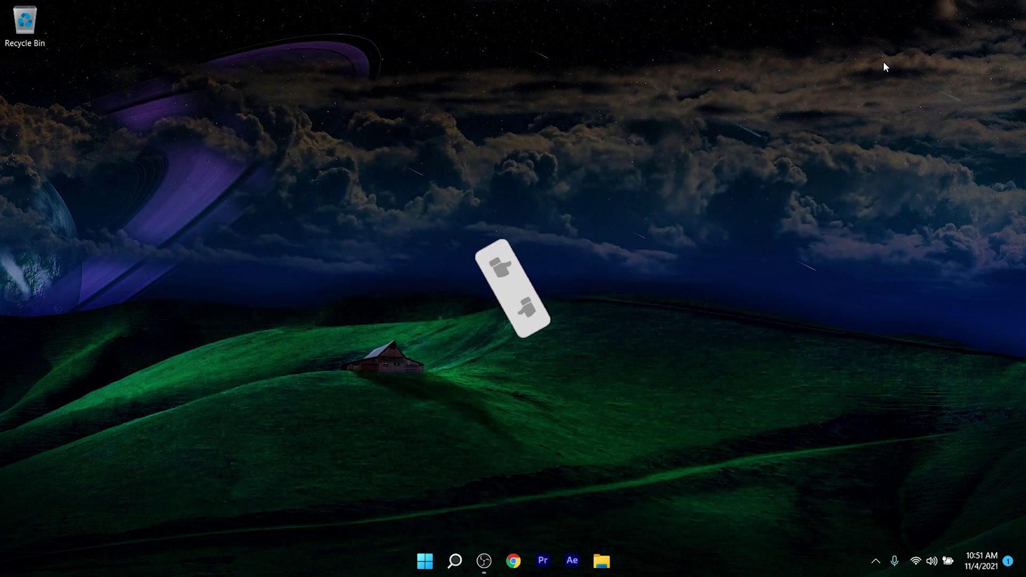